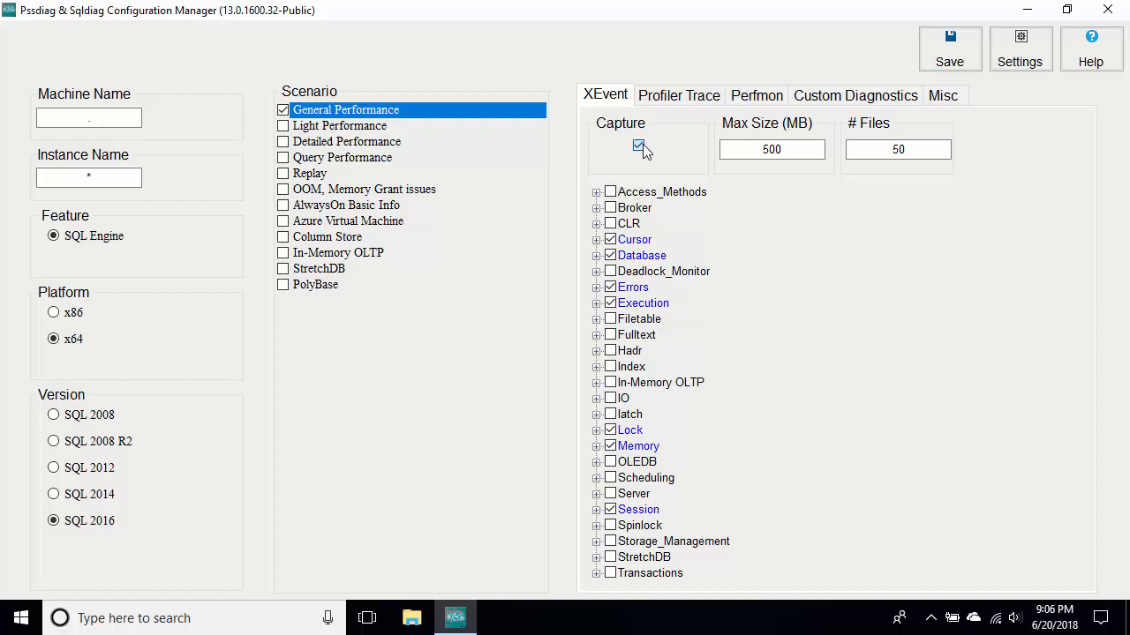
# Review the XEvent maximum size and file count settings, and bring up the Profiler Trace settings
pyautogui.click(806, 151)
pyautogui.doubleClick(781, 150)
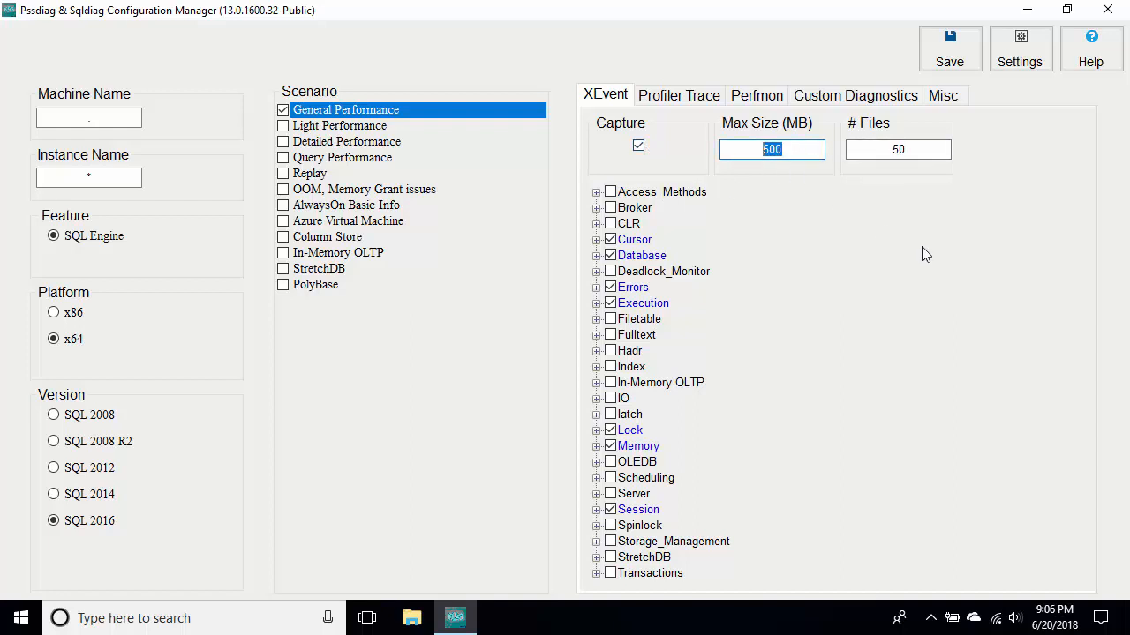
pyautogui.click(905, 157)
pyautogui.doubleClick(902, 152)
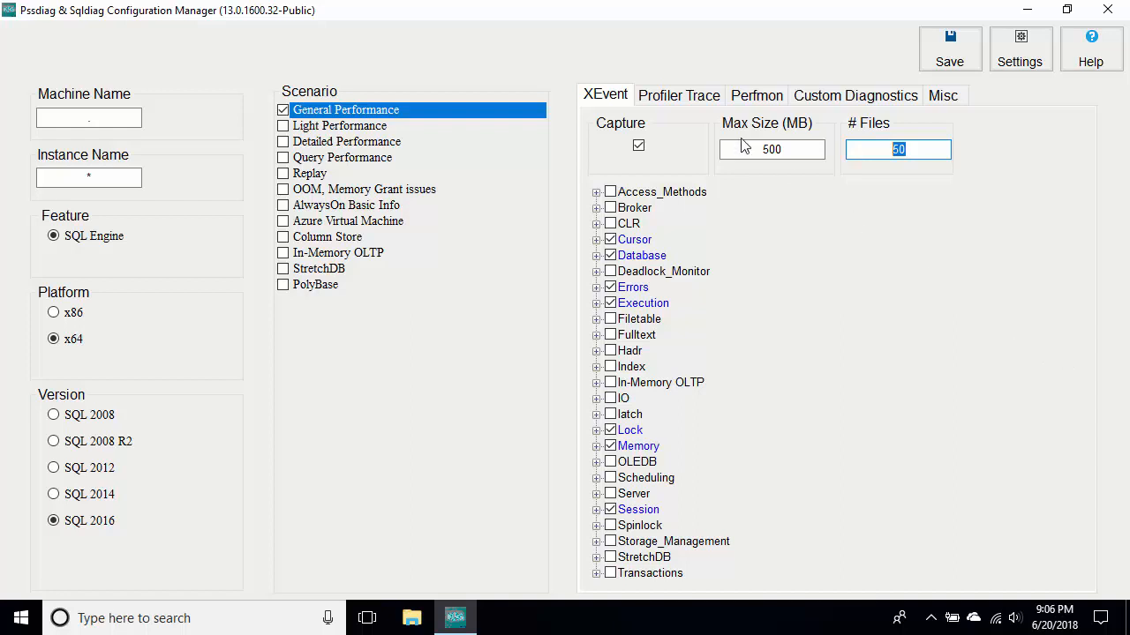
pyautogui.click(677, 99)
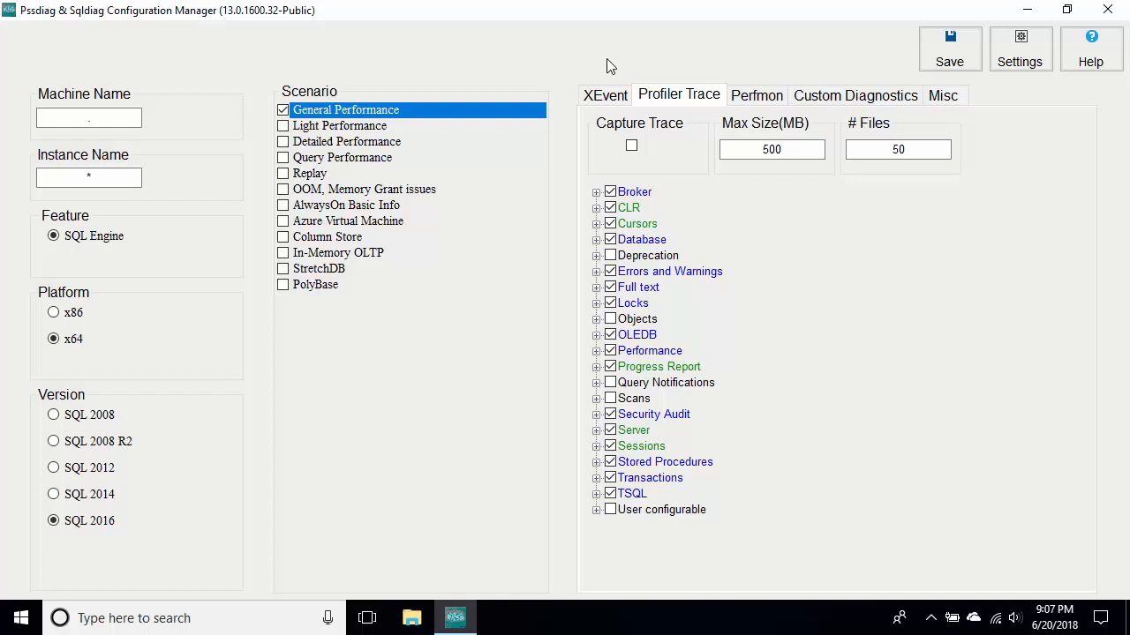
# Open the Perfmon capture settings and look over the full list of performance counter groups
pyautogui.click(761, 97)
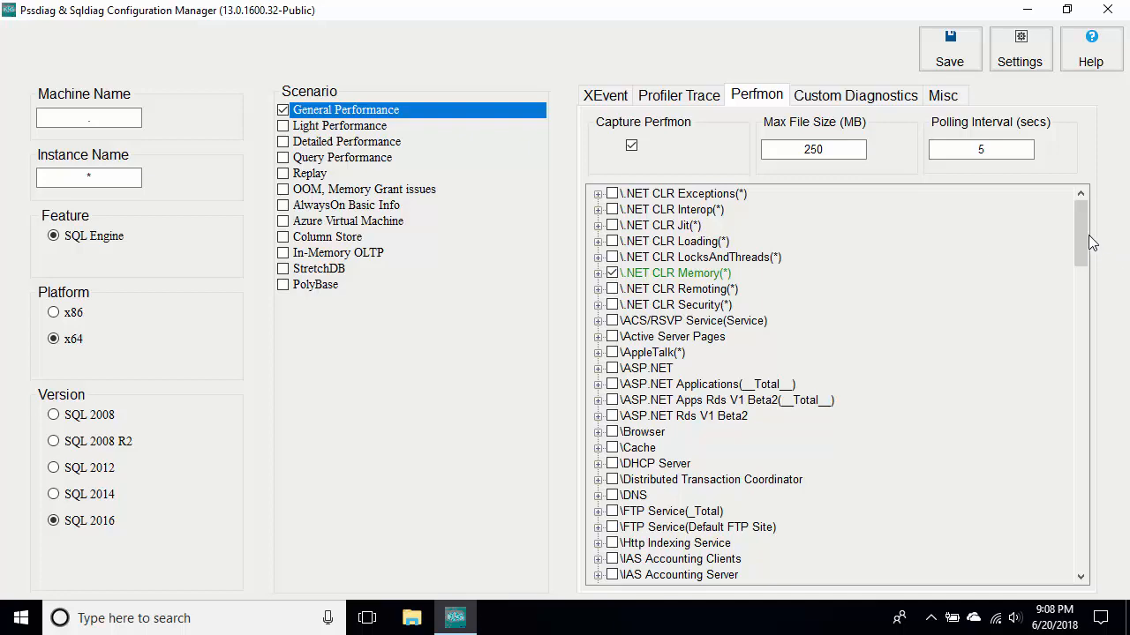
pyautogui.moveTo(1088, 238); pyautogui.dragTo(1071, 534)
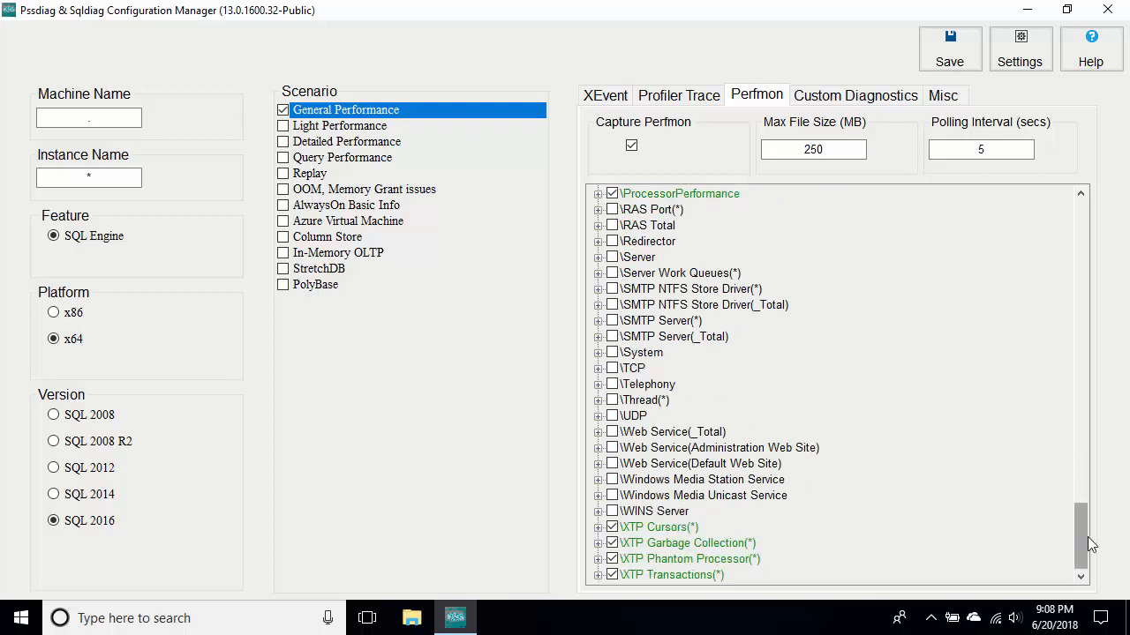
pyautogui.moveTo(1080, 536); pyautogui.dragTo(1081, 219)
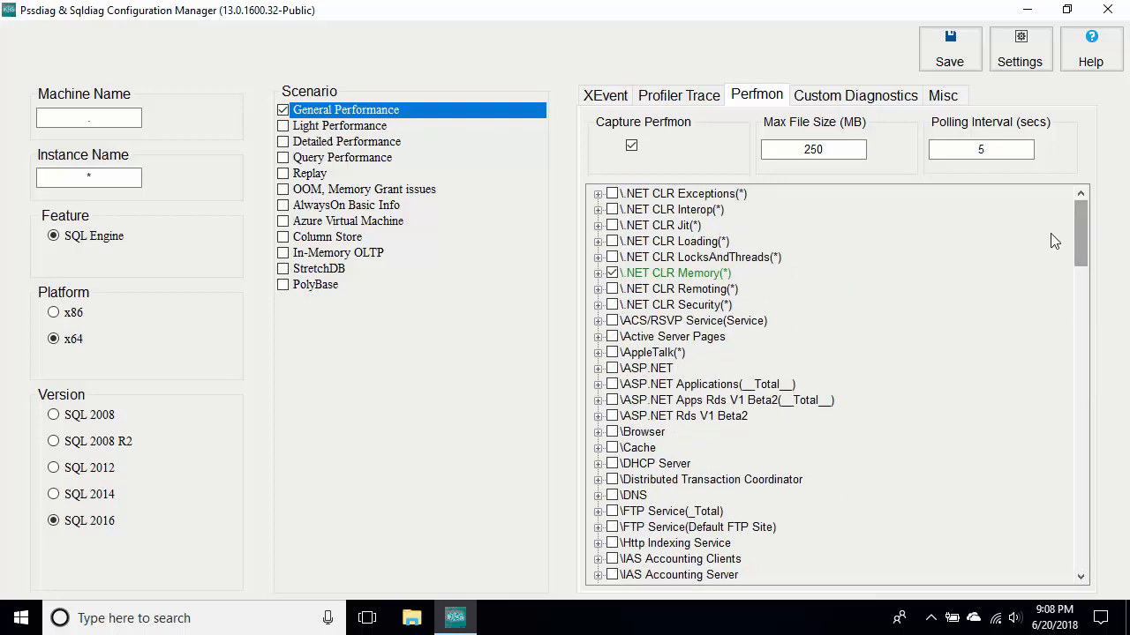
pyautogui.scroll(-2, 763, 318)
pyautogui.scroll(-6, 764, 318)
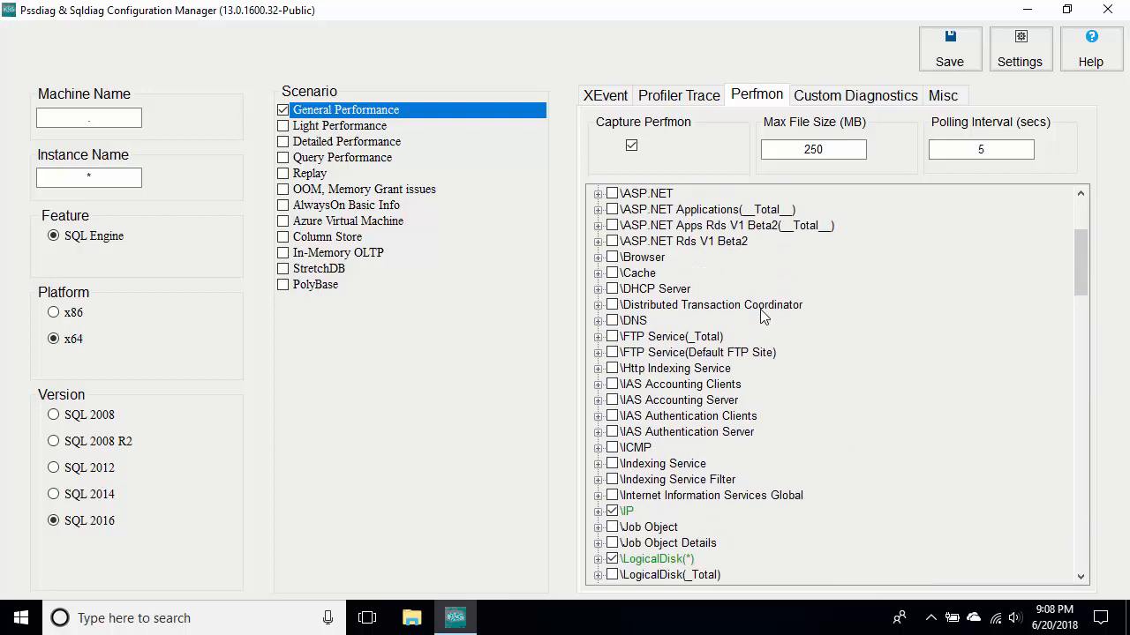
# Examine the IP, LogicalDisk(*), Memory and MSSQL counter groups in the Perfmon list
pyautogui.click(629, 321)
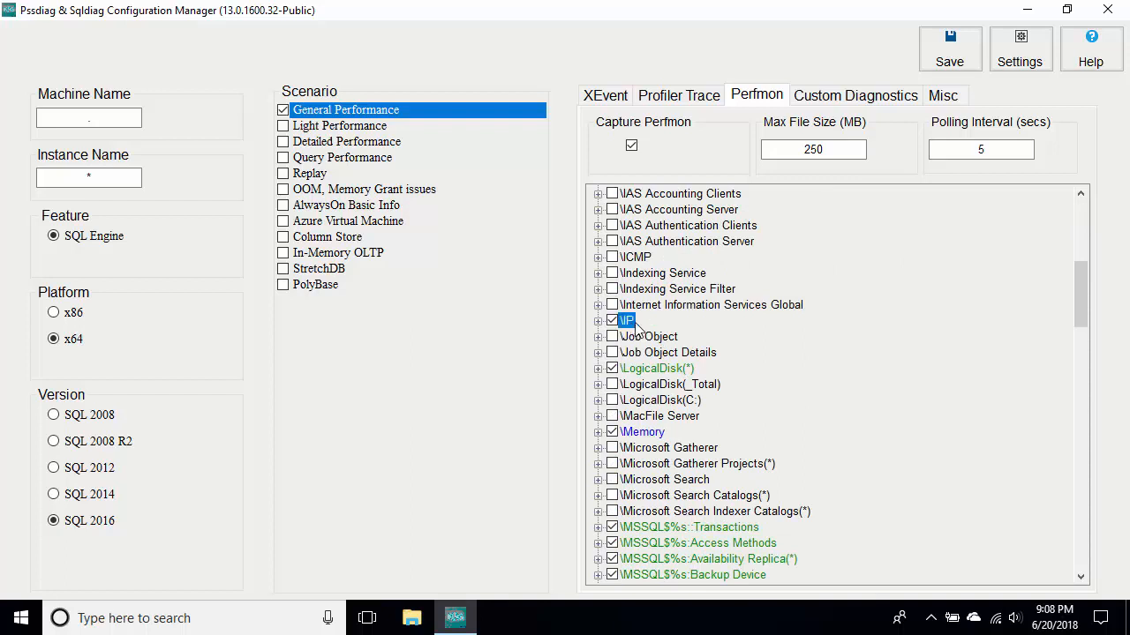
pyautogui.scroll(-2, 1082, 295)
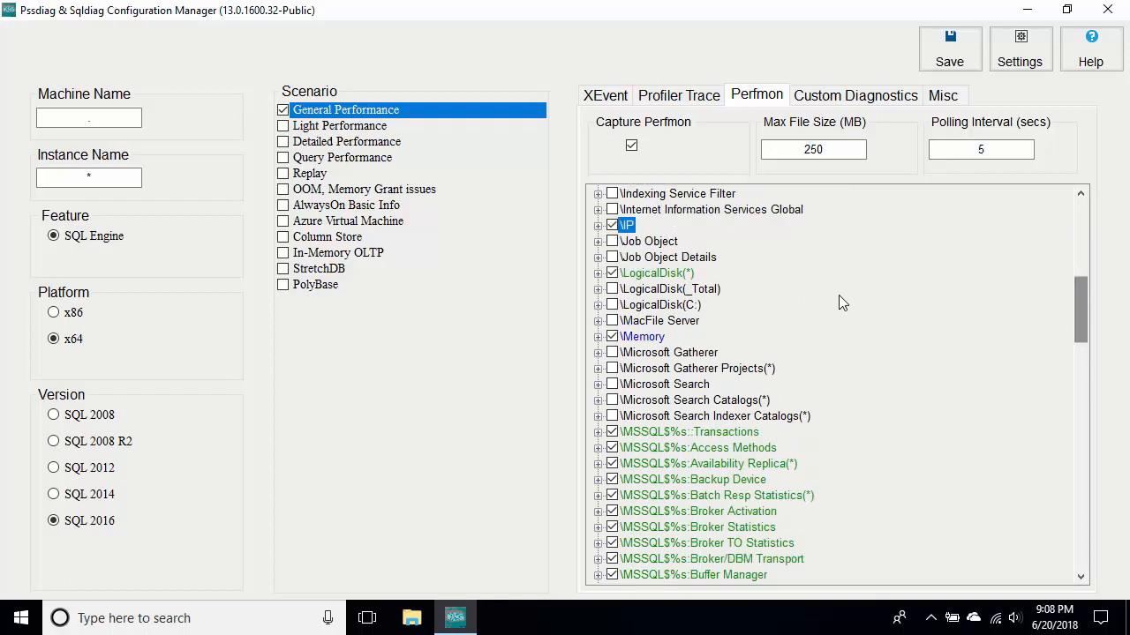
pyautogui.click(684, 275)
pyautogui.click(669, 338)
pyautogui.scroll(-3, 785, 371)
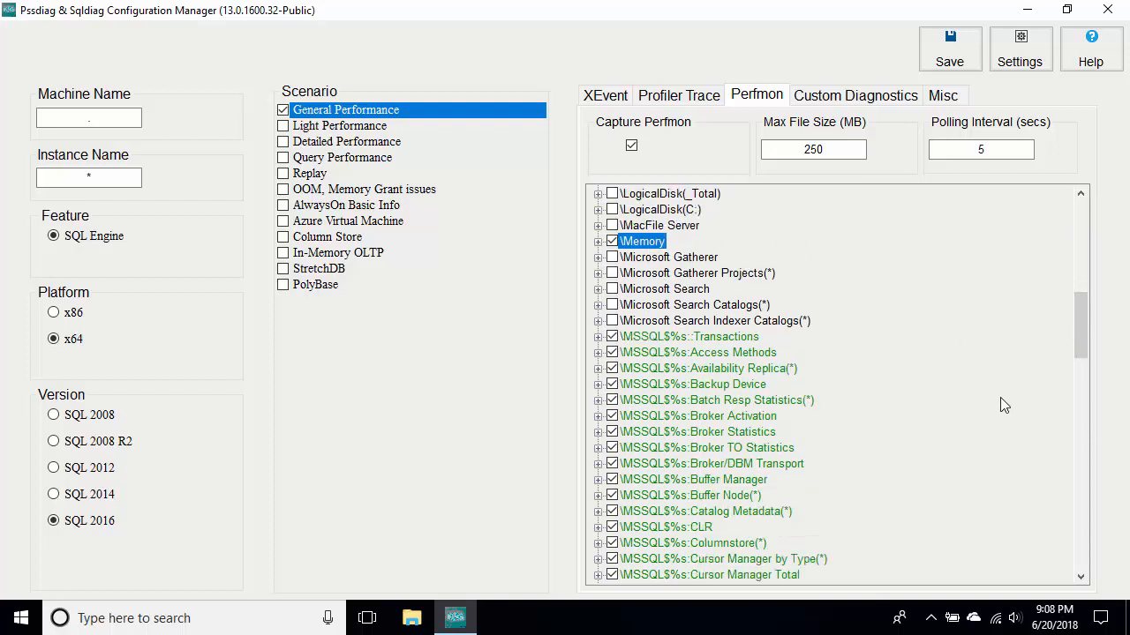
pyautogui.scroll(-13, 741, 300)
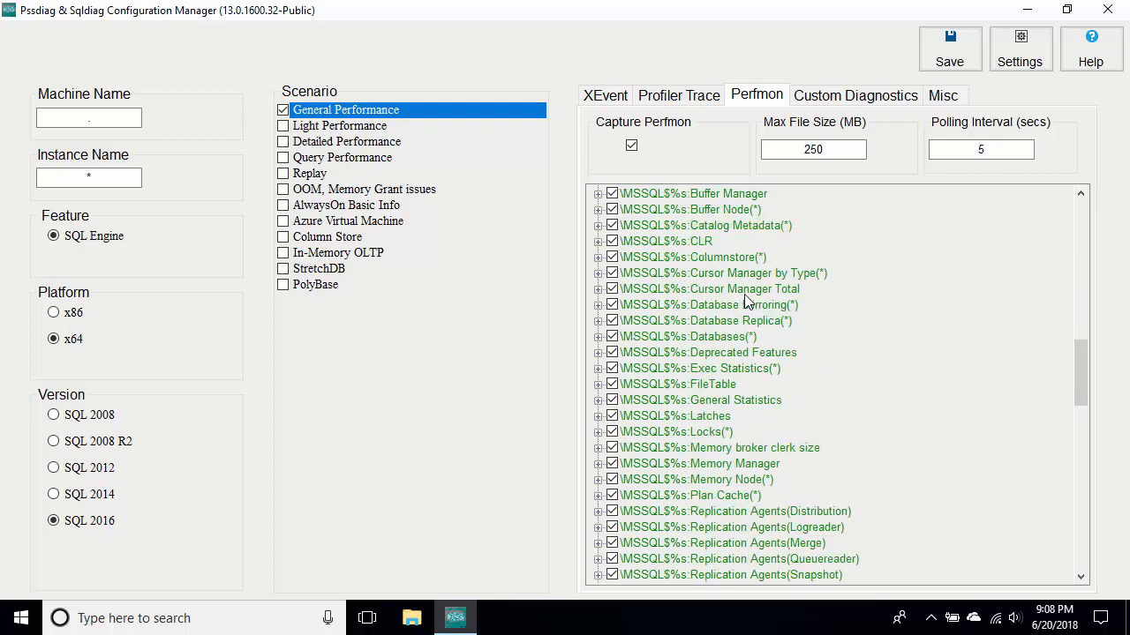
pyautogui.scroll(-3, 747, 300)
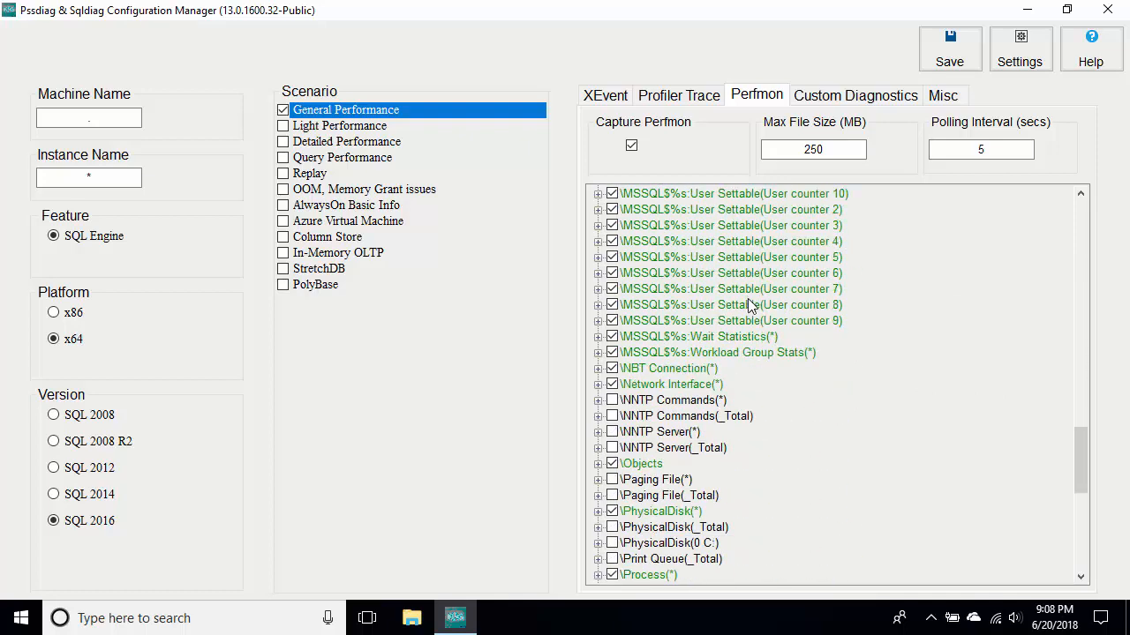
# Examine the MSSQL Workload Group Stats, NBT Connection, Network Interface and Objects counter groups
pyautogui.click(773, 353)
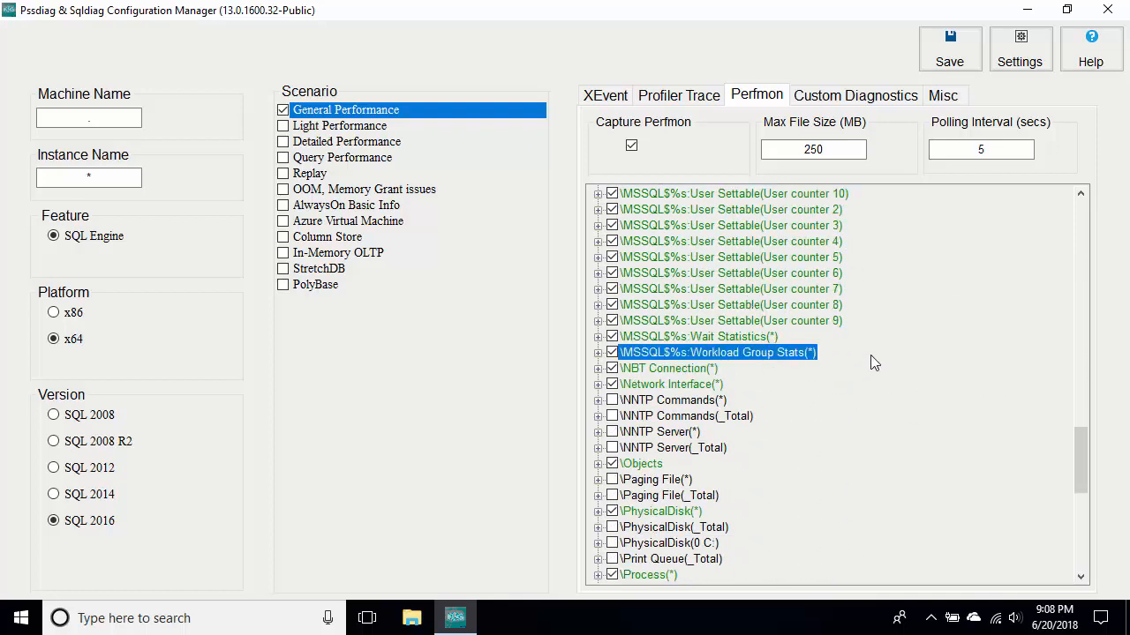
pyautogui.scroll(-2, 878, 358)
pyautogui.click(695, 290)
pyautogui.click(692, 274)
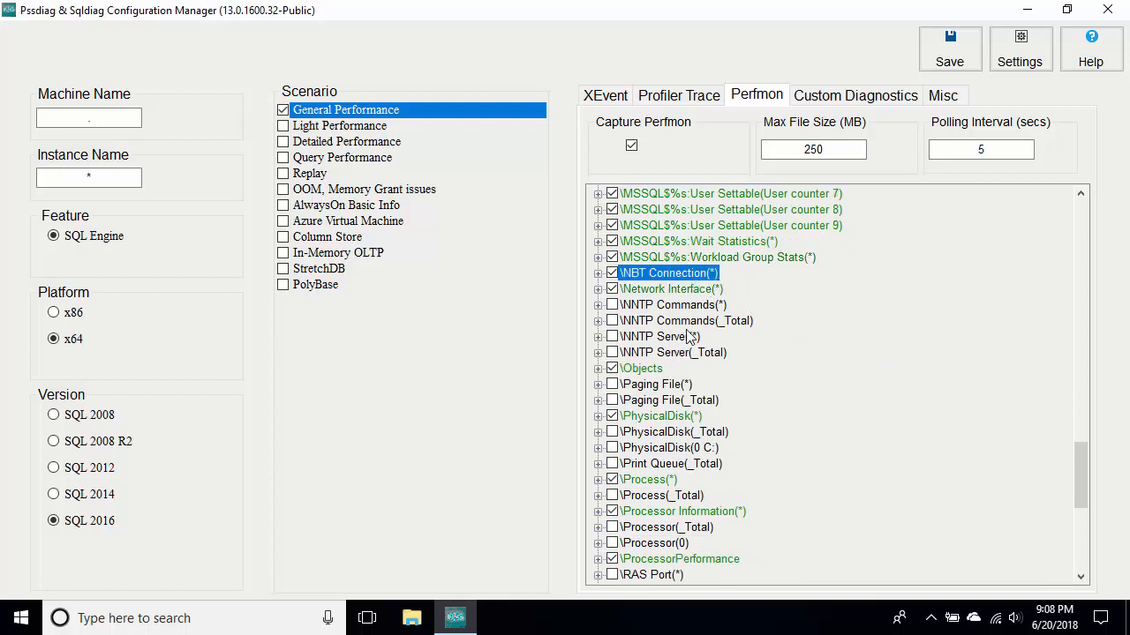
pyautogui.click(660, 371)
pyautogui.scroll(-2, 869, 405)
pyautogui.scroll(-1, 868, 405)
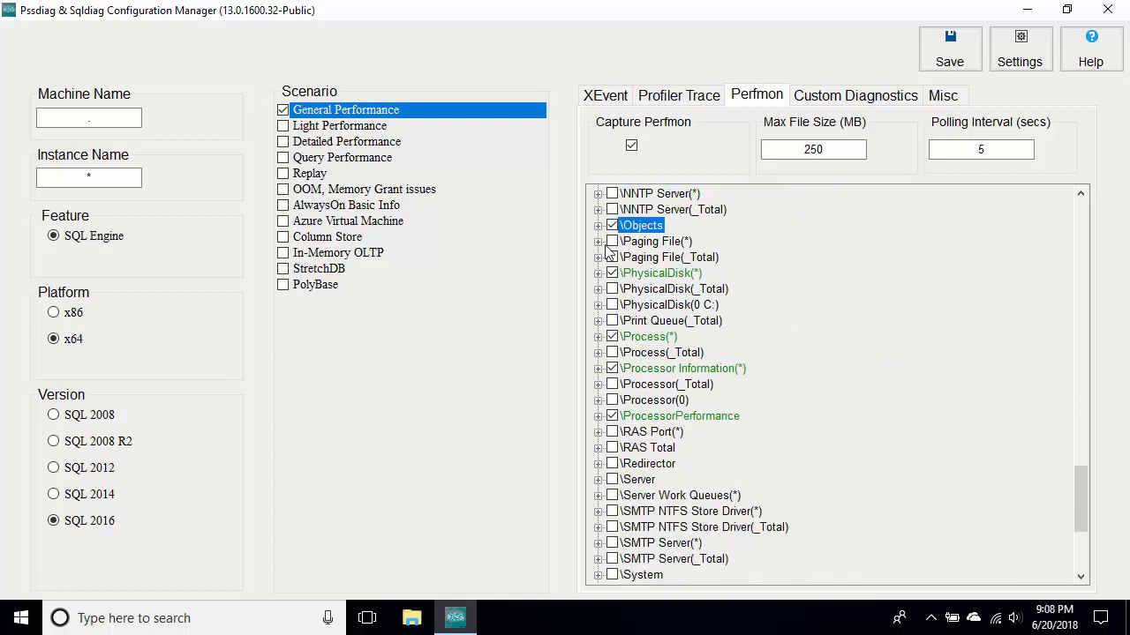
# Examine the PhysicalDisk(*), Process(*), Processor Information(*), ProcessorPerformance and remaining Perfmon counter groups, and return to the start of the list
pyautogui.click(671, 275)
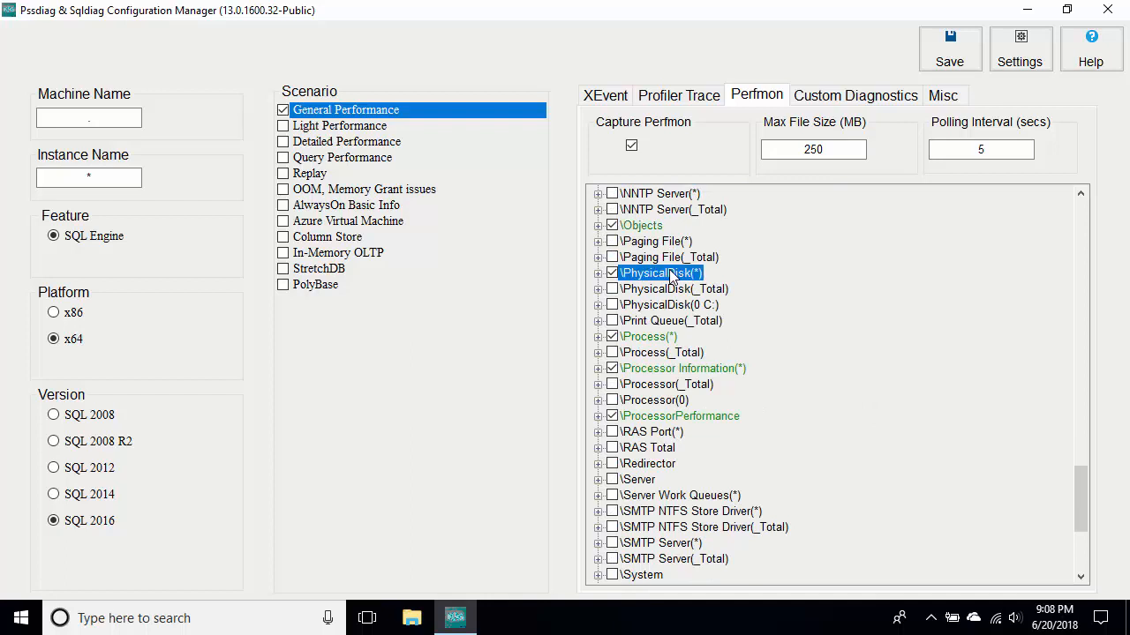
pyautogui.click(654, 339)
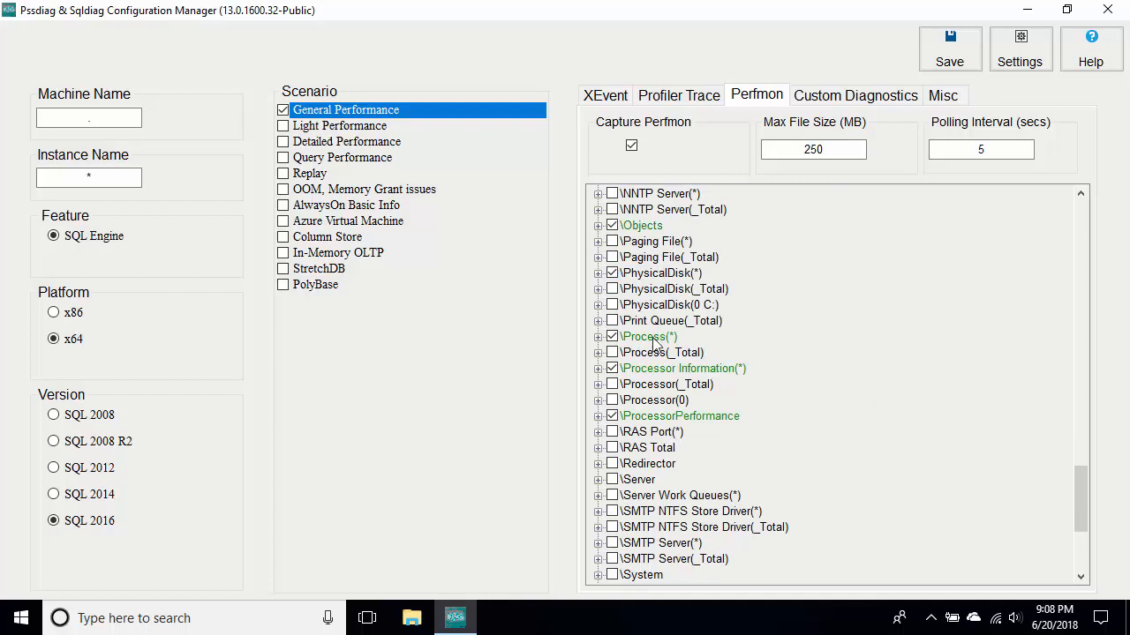
pyautogui.click(719, 373)
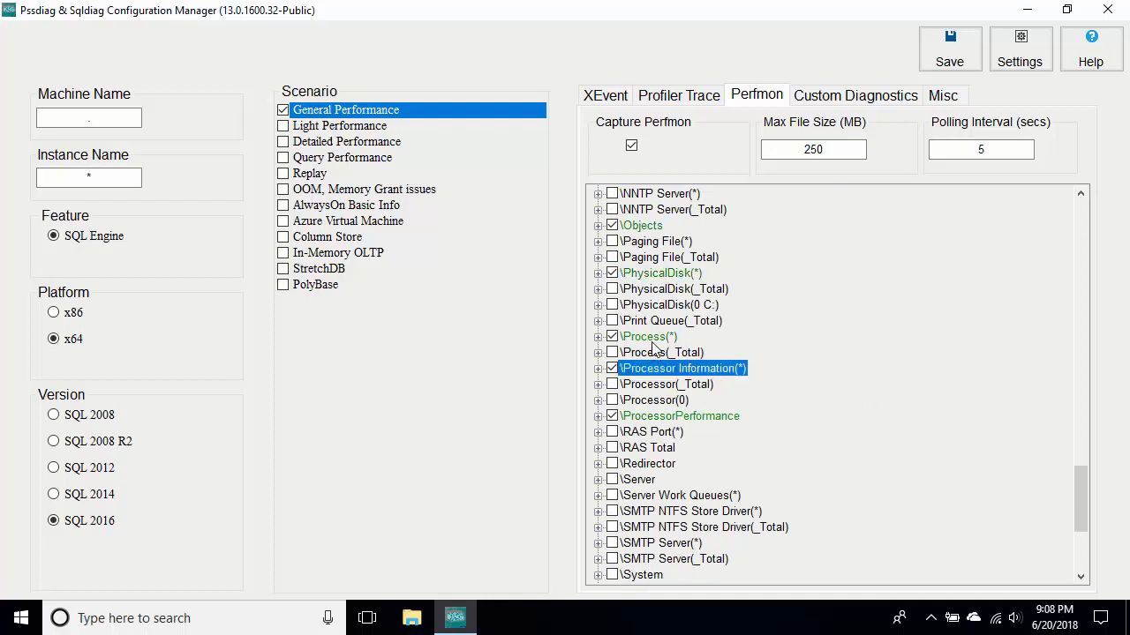
pyautogui.click(711, 420)
pyautogui.scroll(-5, 810, 395)
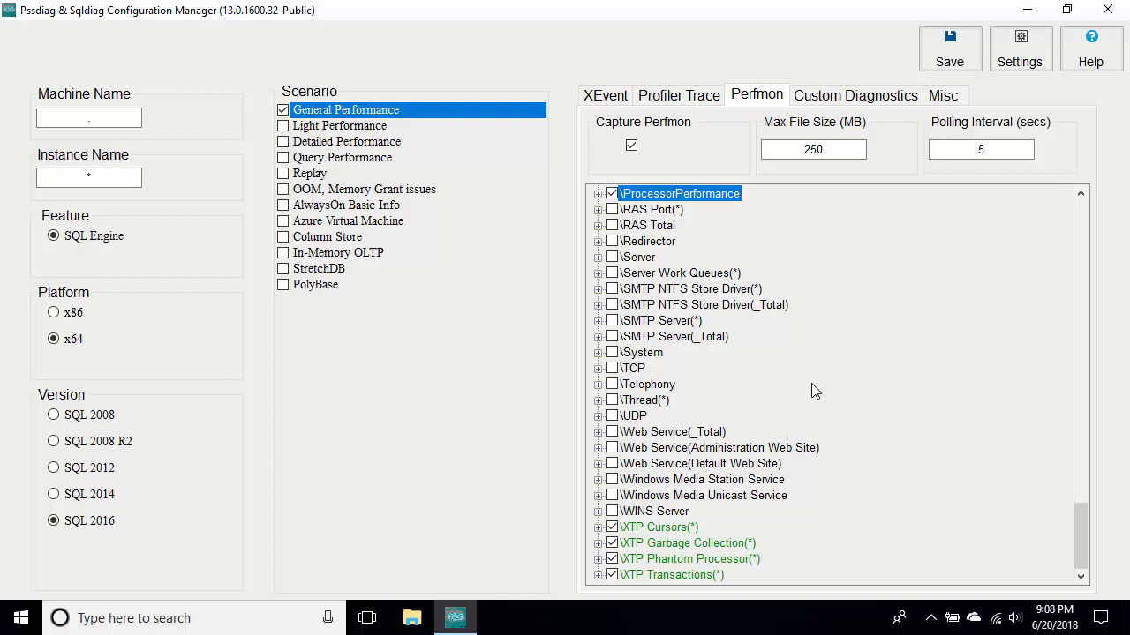
pyautogui.scroll(4, 811, 383)
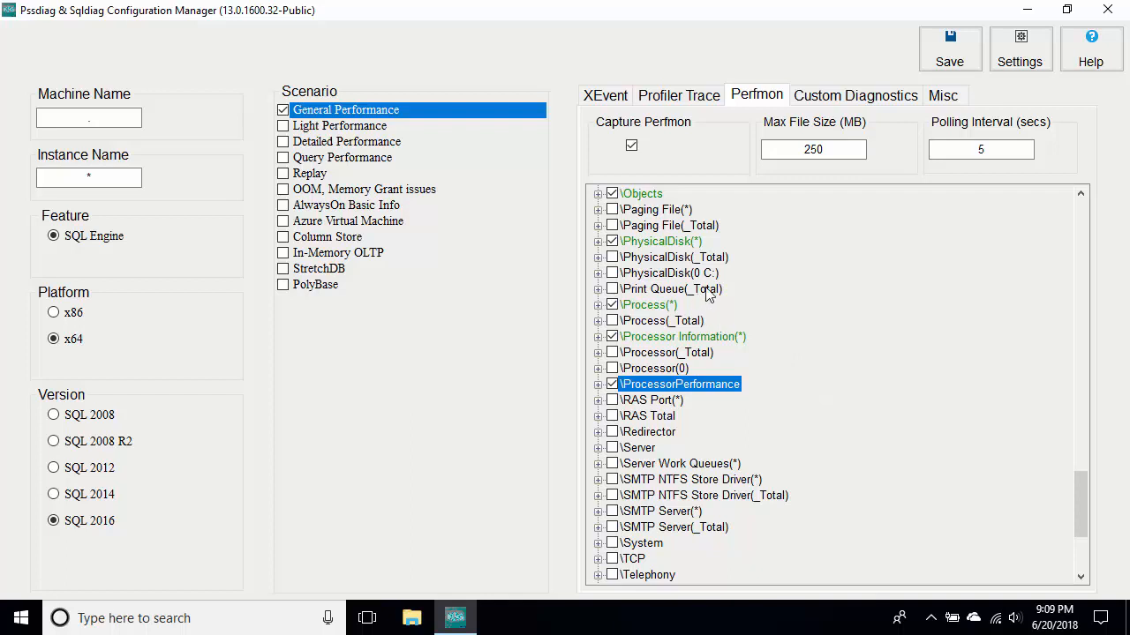
pyautogui.click(652, 227)
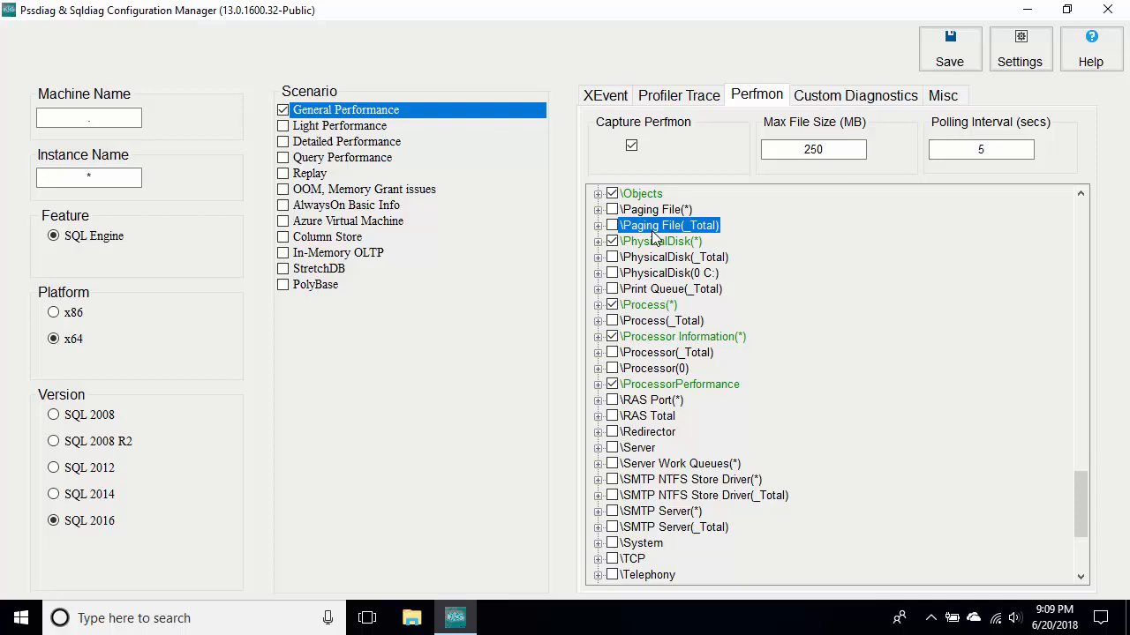
pyautogui.scroll(20, 795, 210)
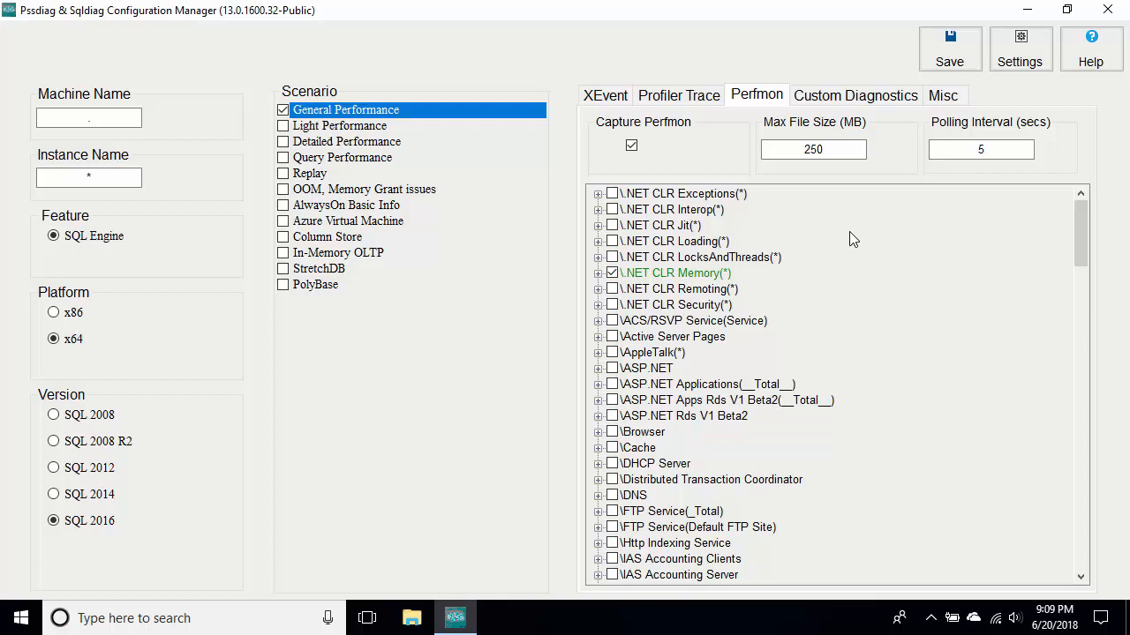
# In Custom Diagnostics, expand MSInfo, My Custom Collector and Query Store to examine the collectors they contain
pyautogui.click(841, 101)
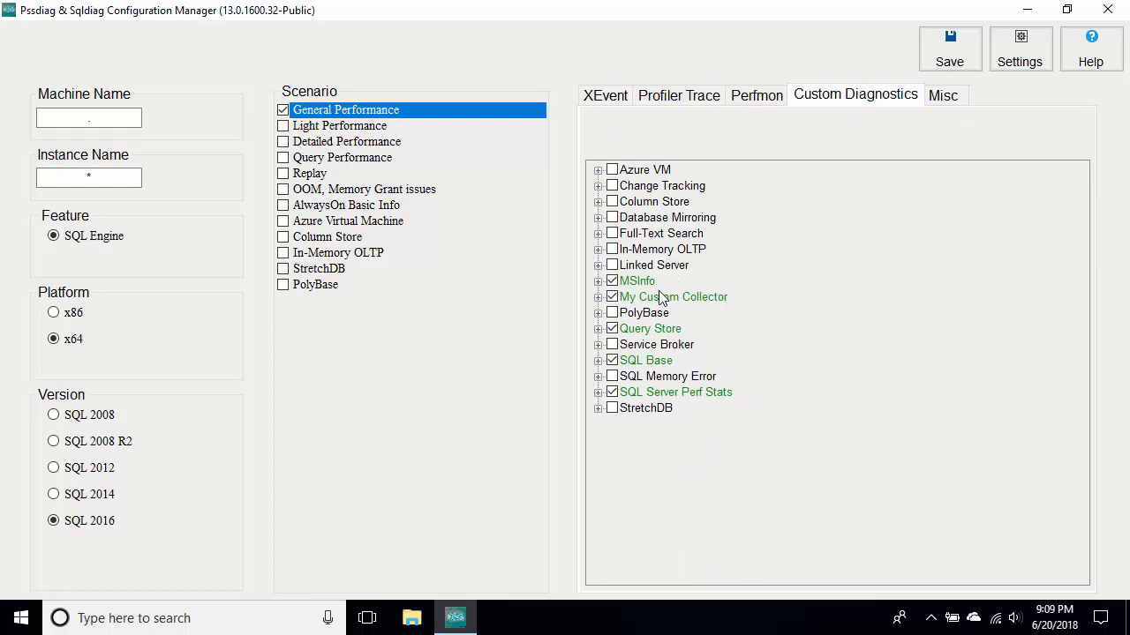
pyautogui.doubleClick(640, 283)
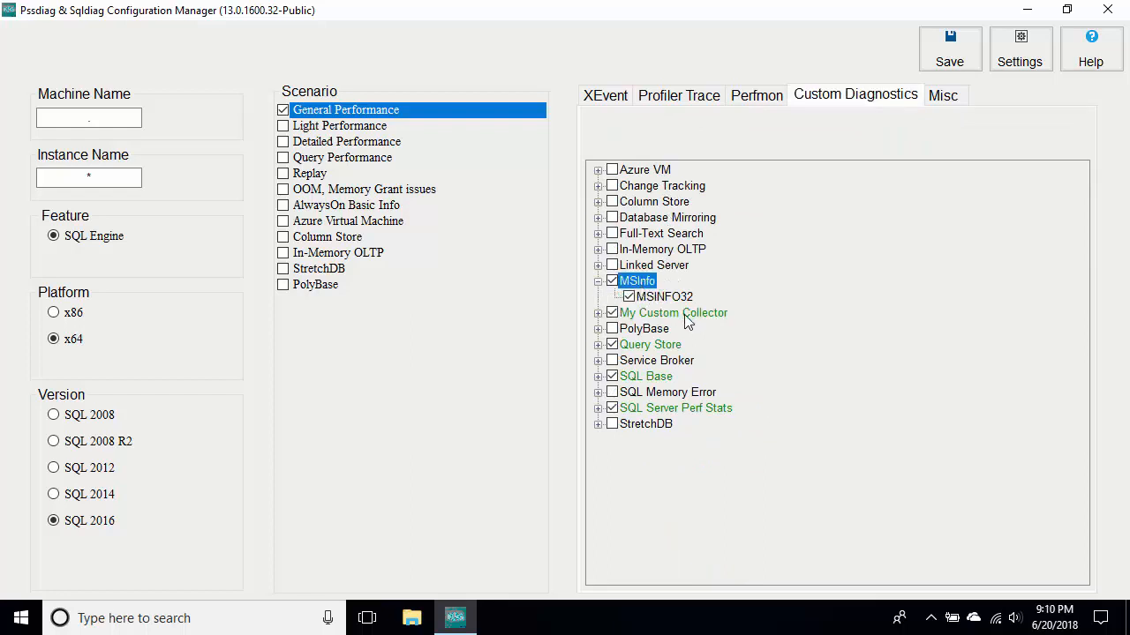
pyautogui.click(670, 298)
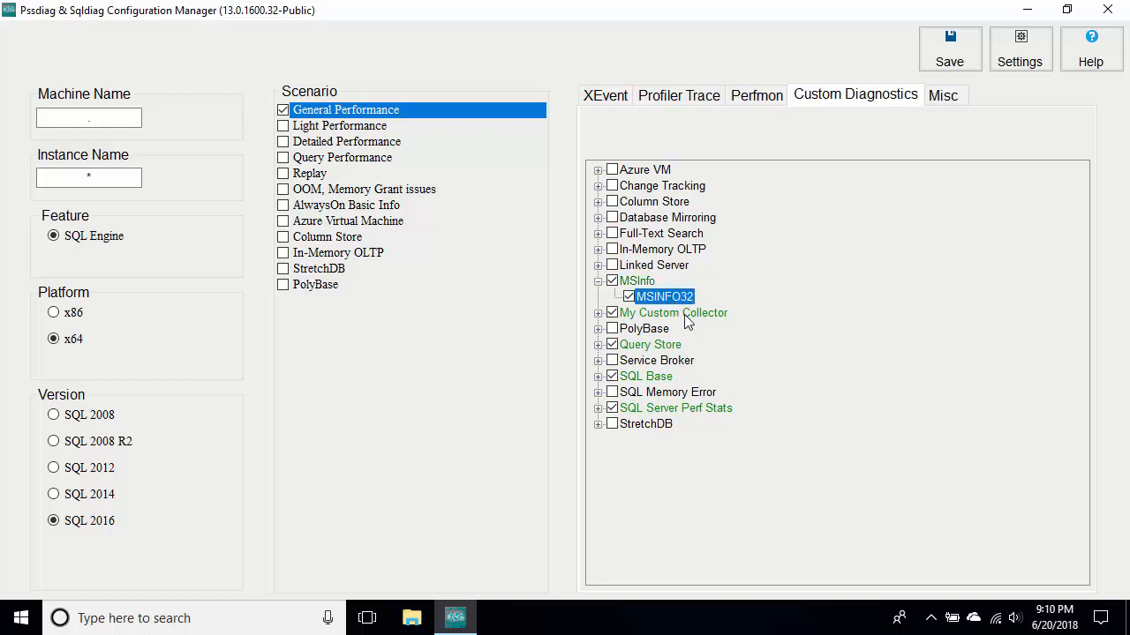
pyautogui.doubleClick(686, 314)
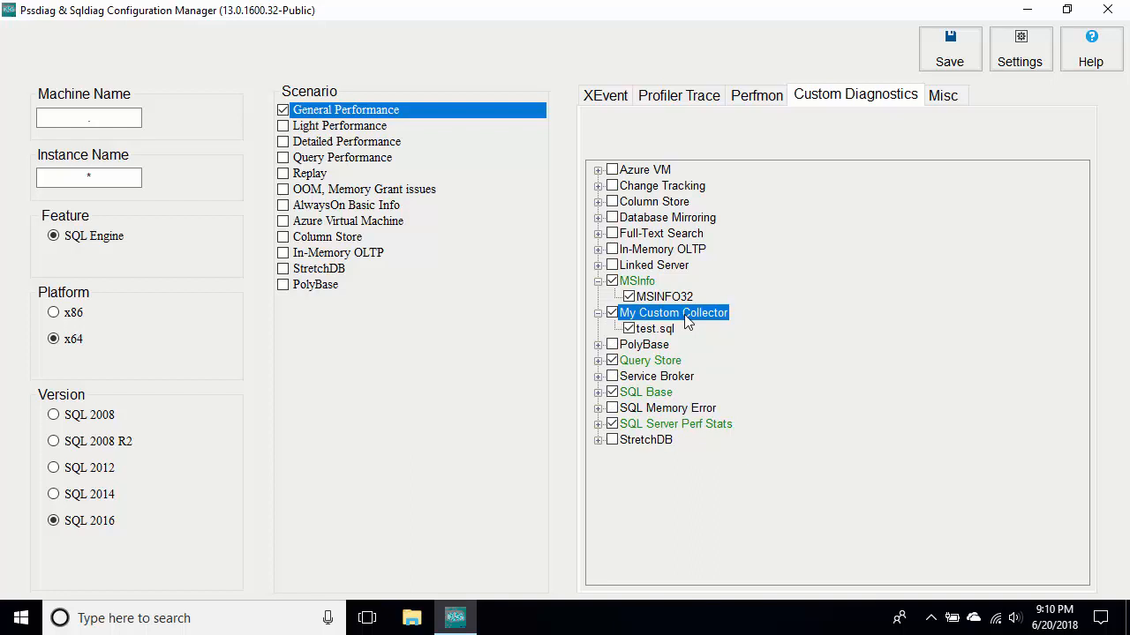
pyautogui.click(663, 364)
pyautogui.doubleClick(663, 363)
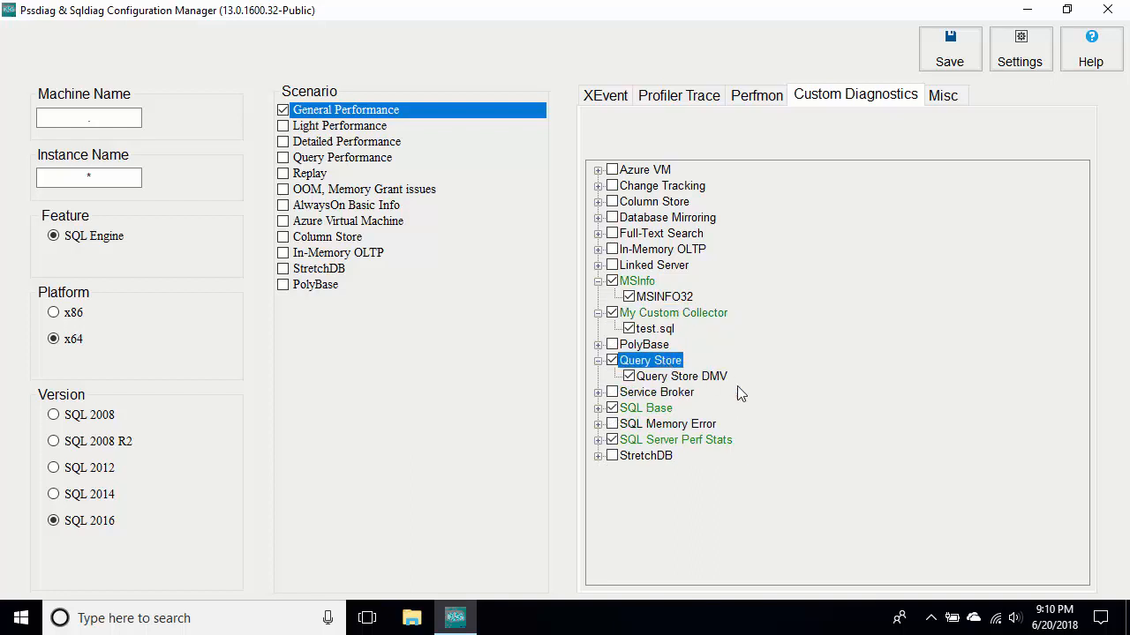
pyautogui.click(706, 379)
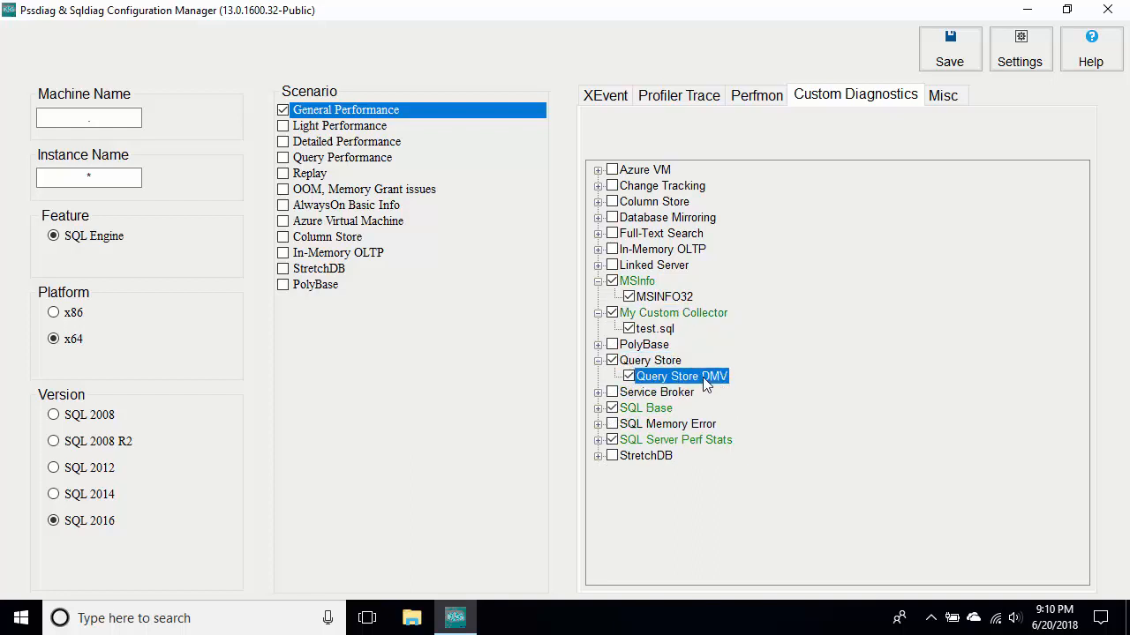
# Expand SQL Base and SQL Server Perf Stats to examine their collectors, including the error logs, MiscPssdiagInfo, Power Plan and Profiler Traces
pyautogui.doubleClick(652, 409)
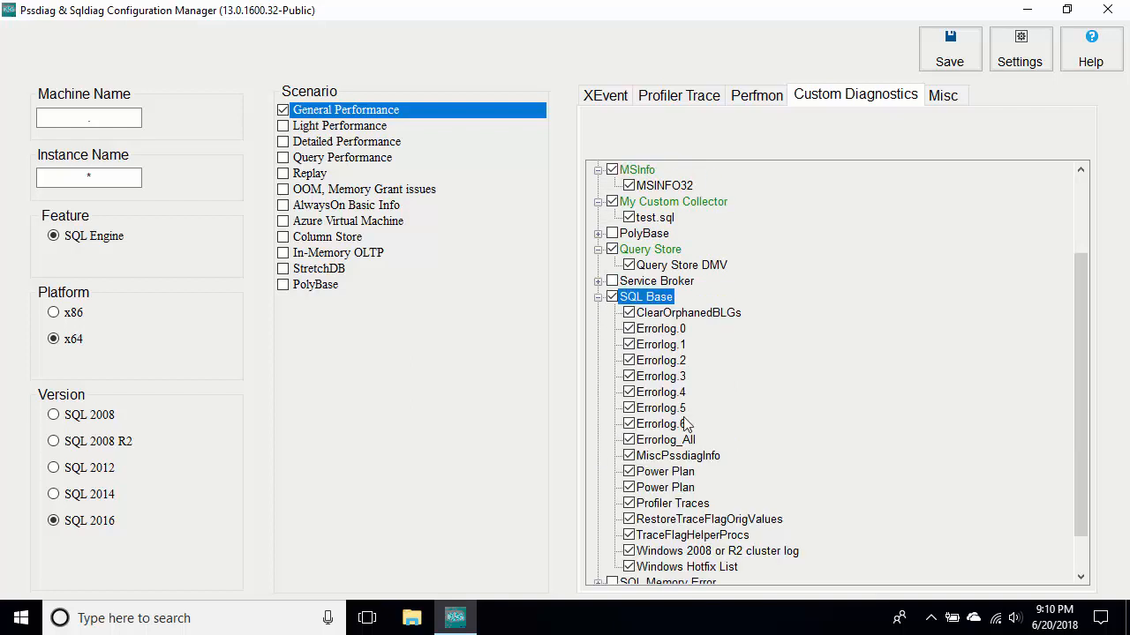
pyautogui.click(680, 317)
pyautogui.click(678, 333)
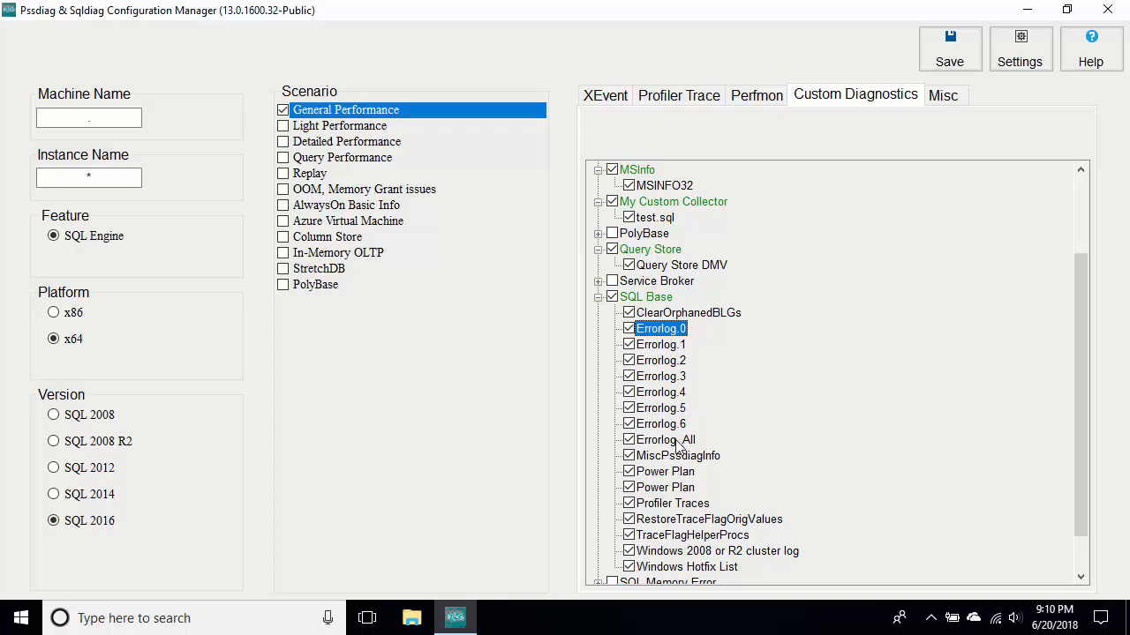
pyautogui.click(698, 455)
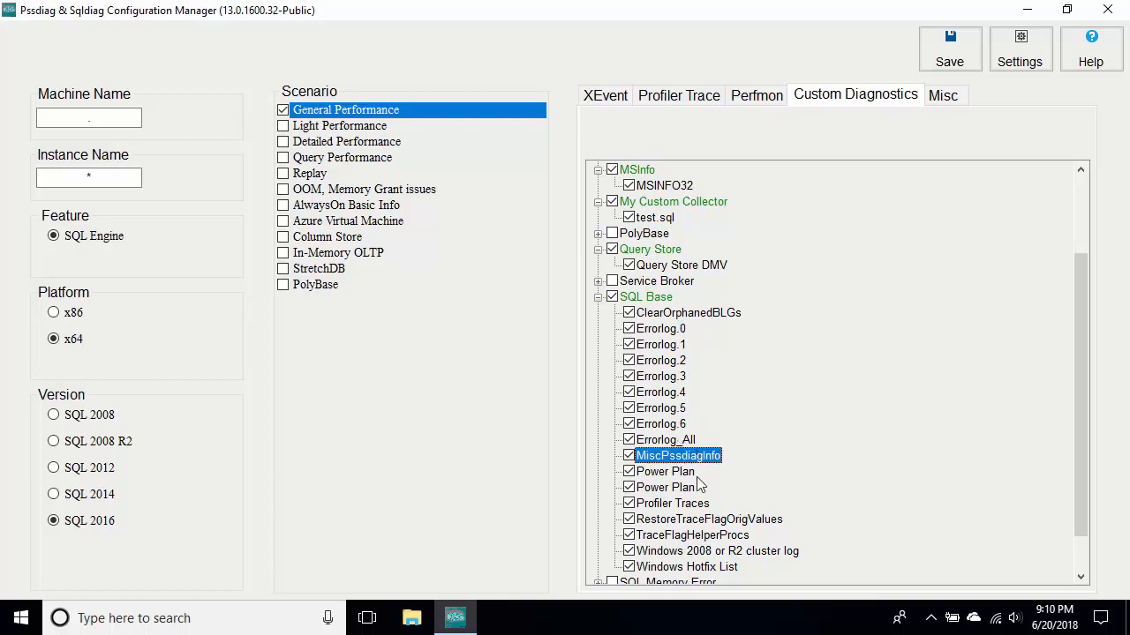
pyautogui.scroll(-1, 699, 476)
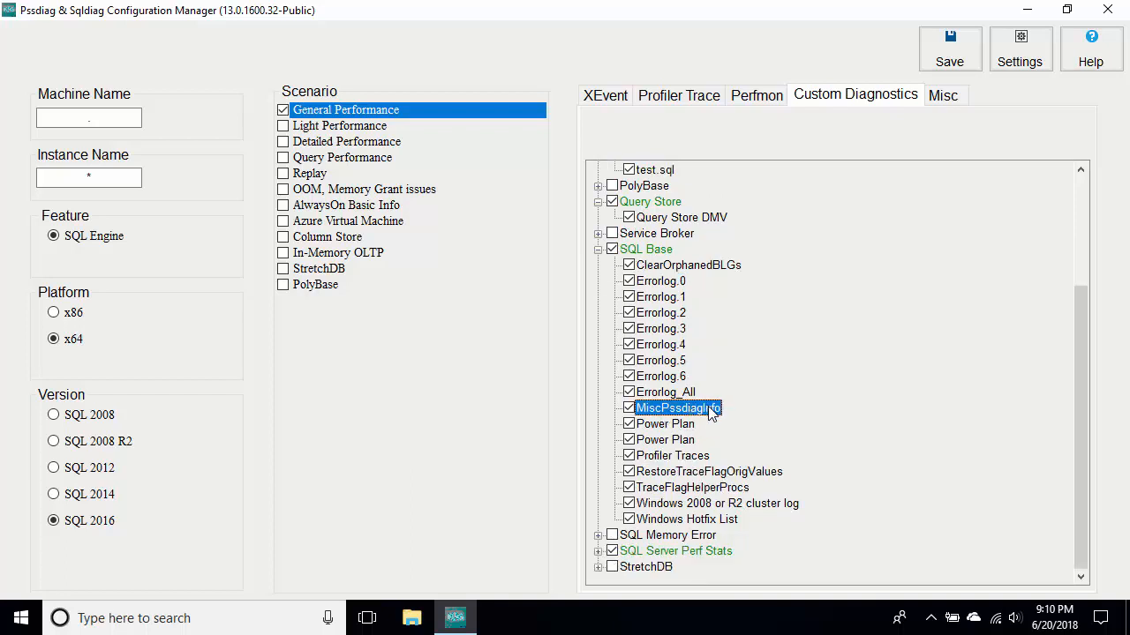
pyautogui.click(687, 426)
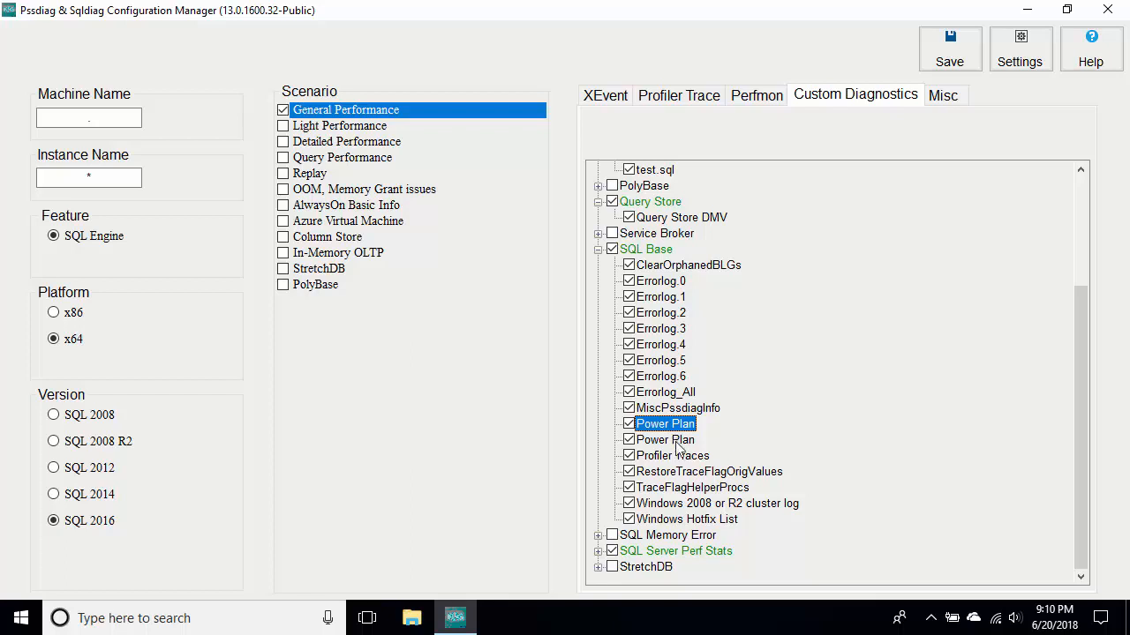
pyautogui.click(685, 457)
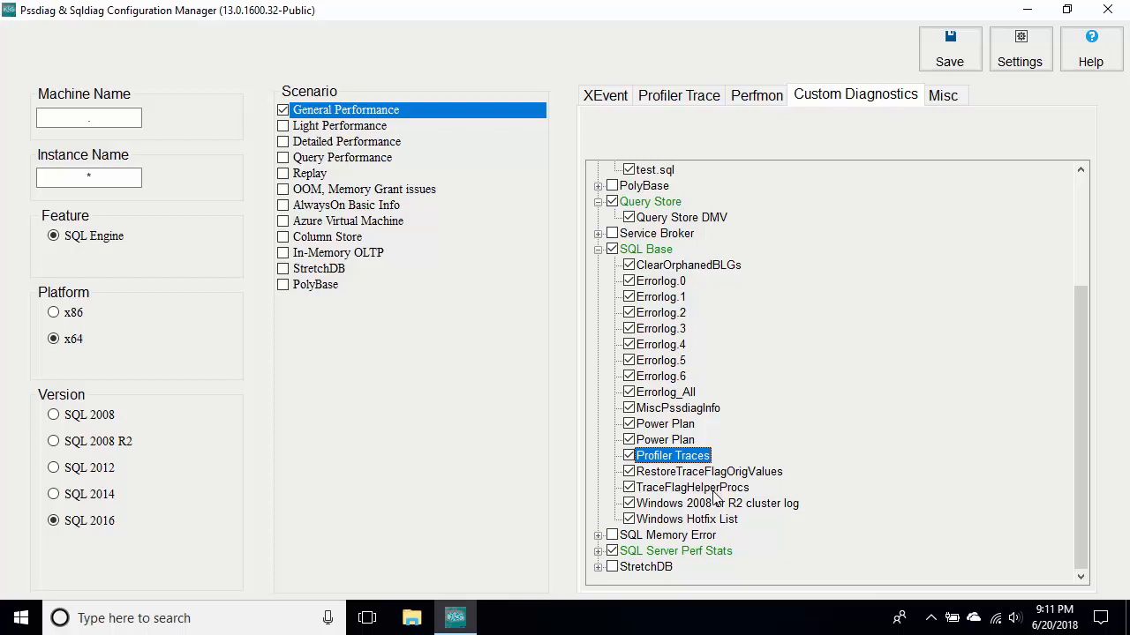
pyautogui.doubleClick(686, 555)
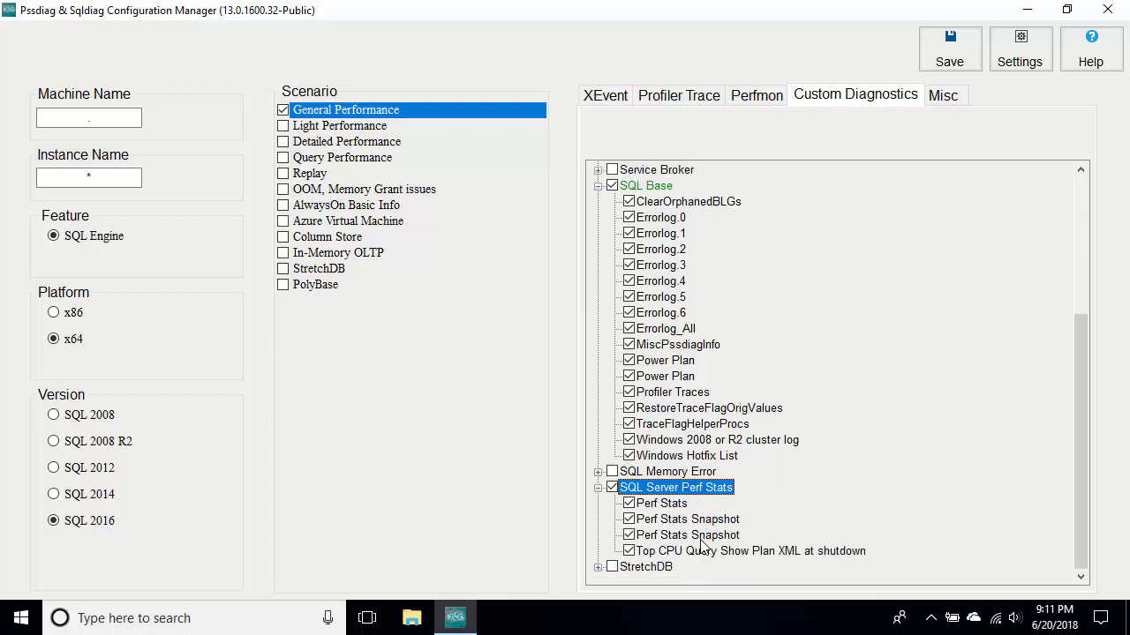
# Examine the Perf Stats and both Perf Stats Snapshot collectors under SQL Server Perf Stats
pyautogui.click(676, 506)
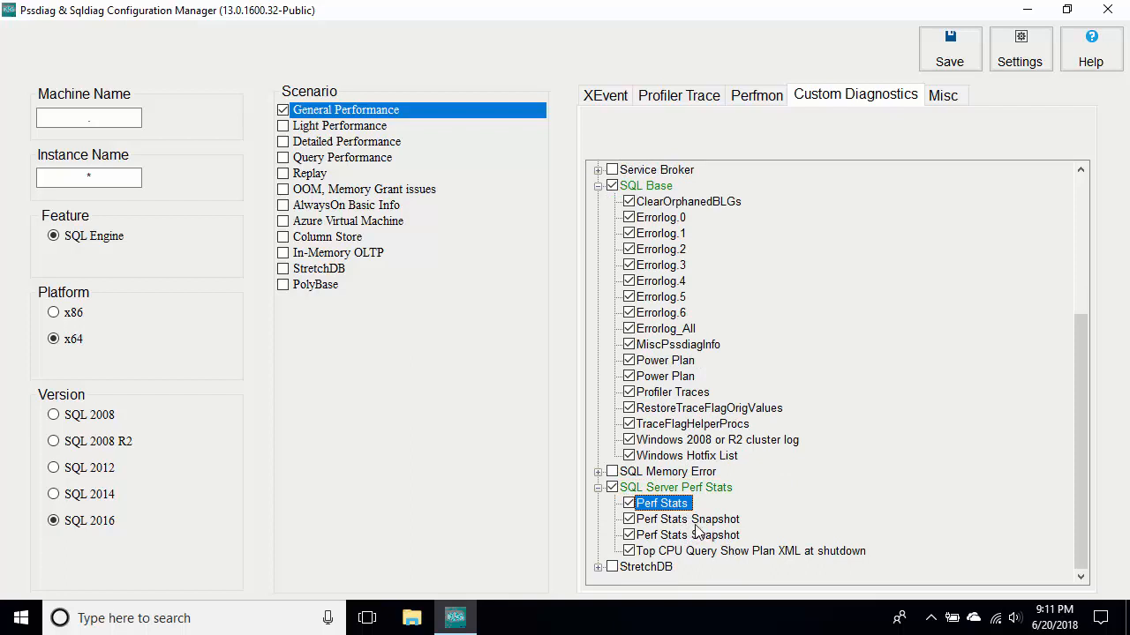
pyautogui.click(694, 524)
pyautogui.click(699, 536)
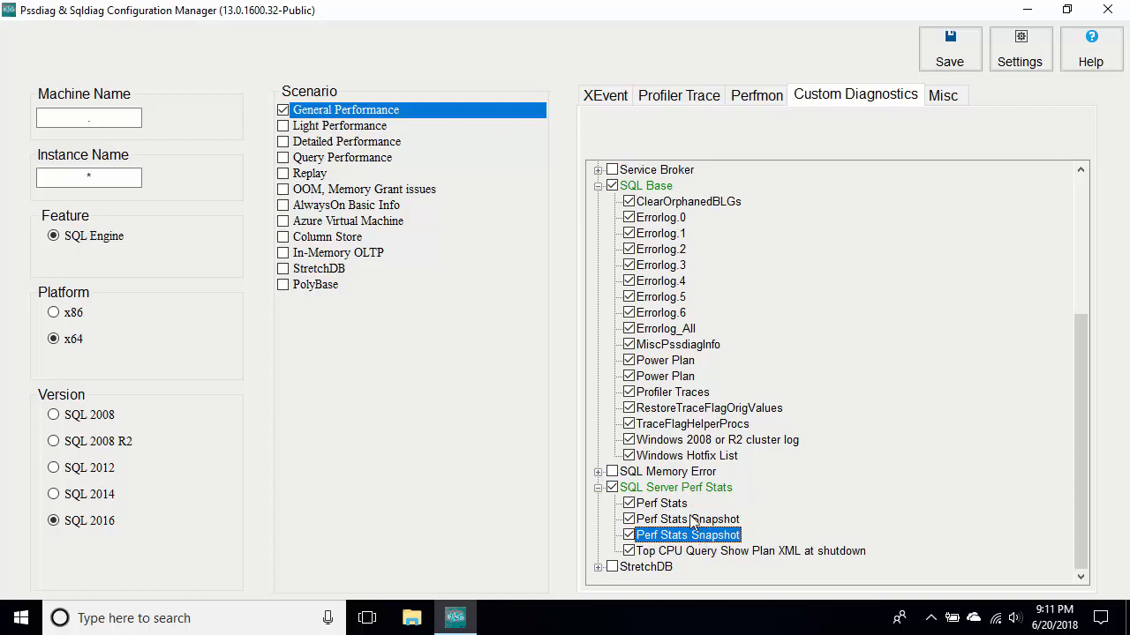
pyautogui.click(678, 505)
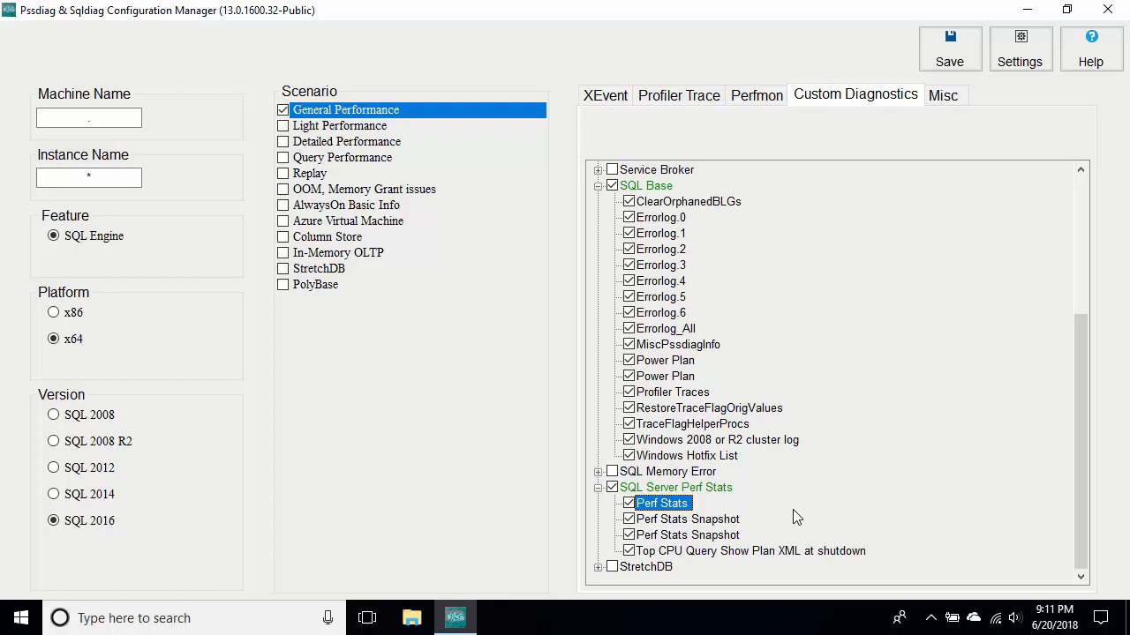
# Collapse the SQL Server Perf Stats, SQL Base, Query Store, My Custom Collector and MSInfo groups in Custom Diagnostics
pyautogui.click(598, 488)
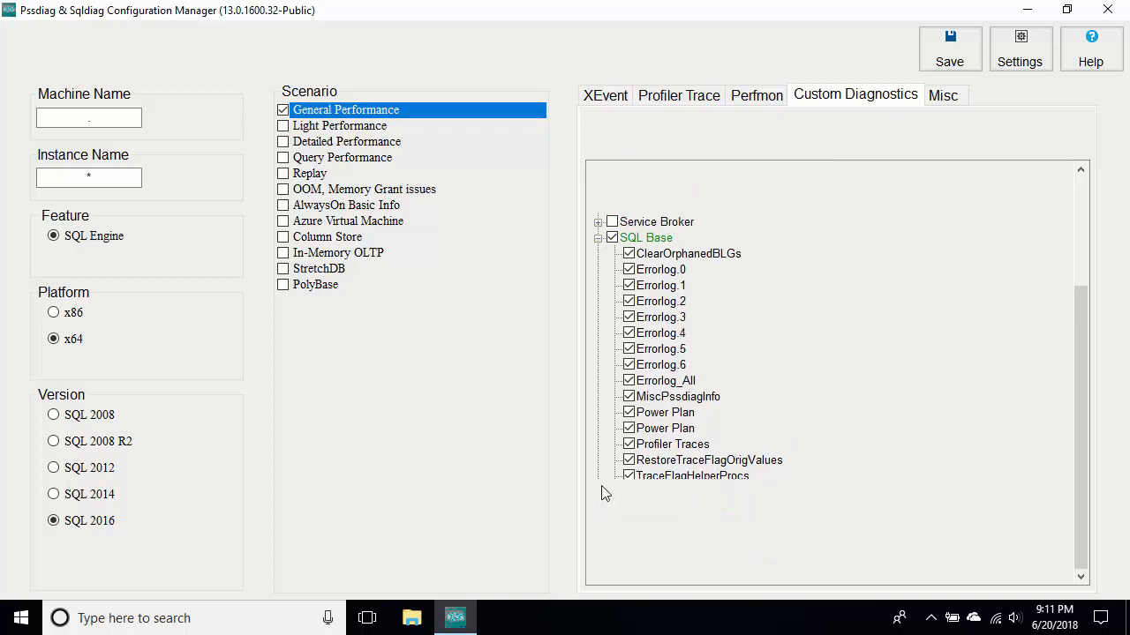
pyautogui.click(598, 245)
pyautogui.click(598, 360)
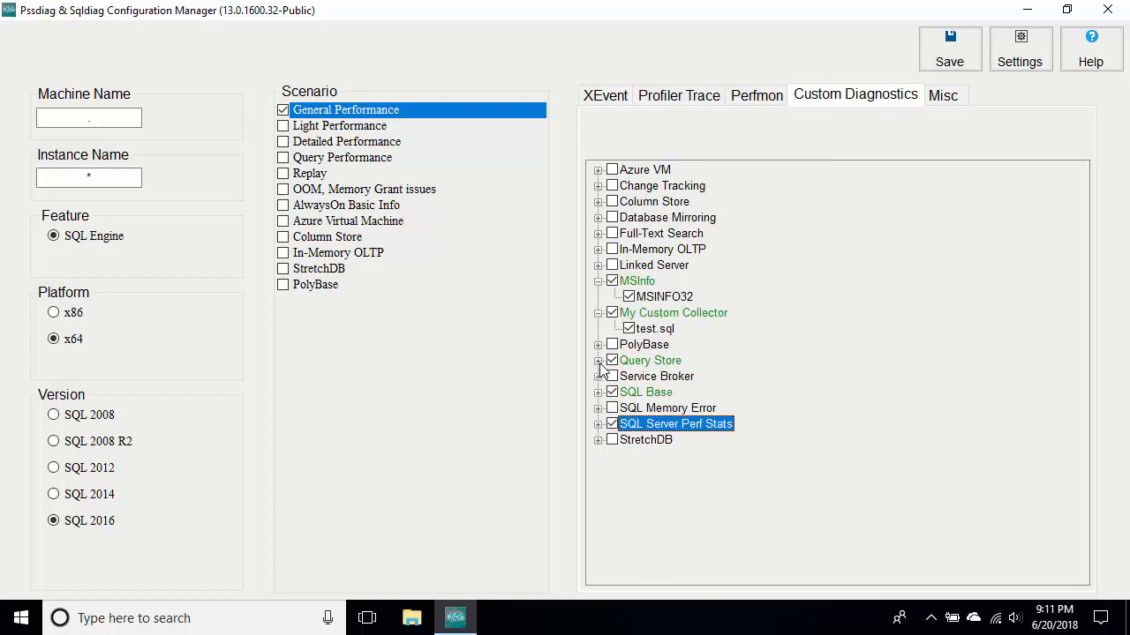
pyautogui.click(599, 313)
pyautogui.click(598, 280)
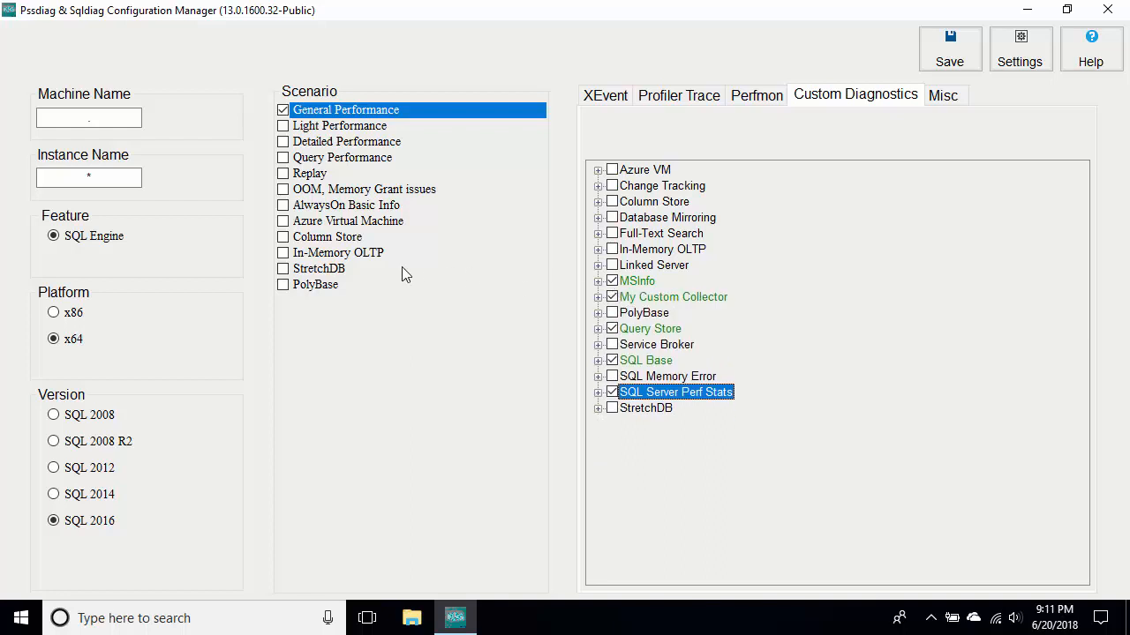
# Clear and reselect the General Performance scenario to compare its custom diagnostics, examining unselected groups such as In-Memory OLTP, Service Broker and SQL Memory Error
pyautogui.click(282, 111)
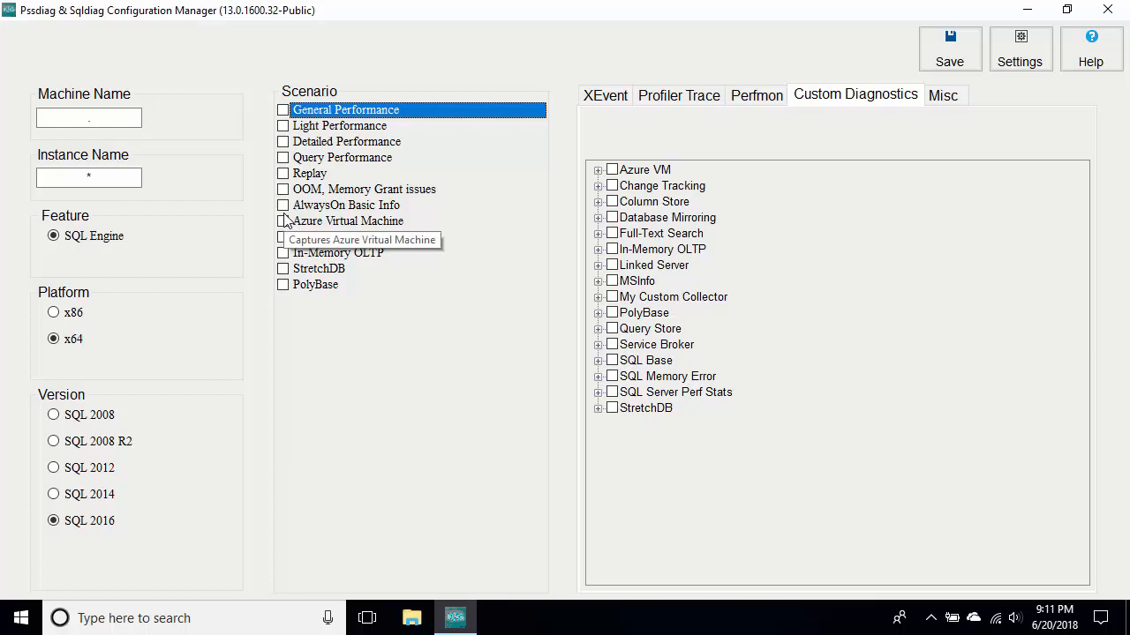
pyautogui.click(282, 110)
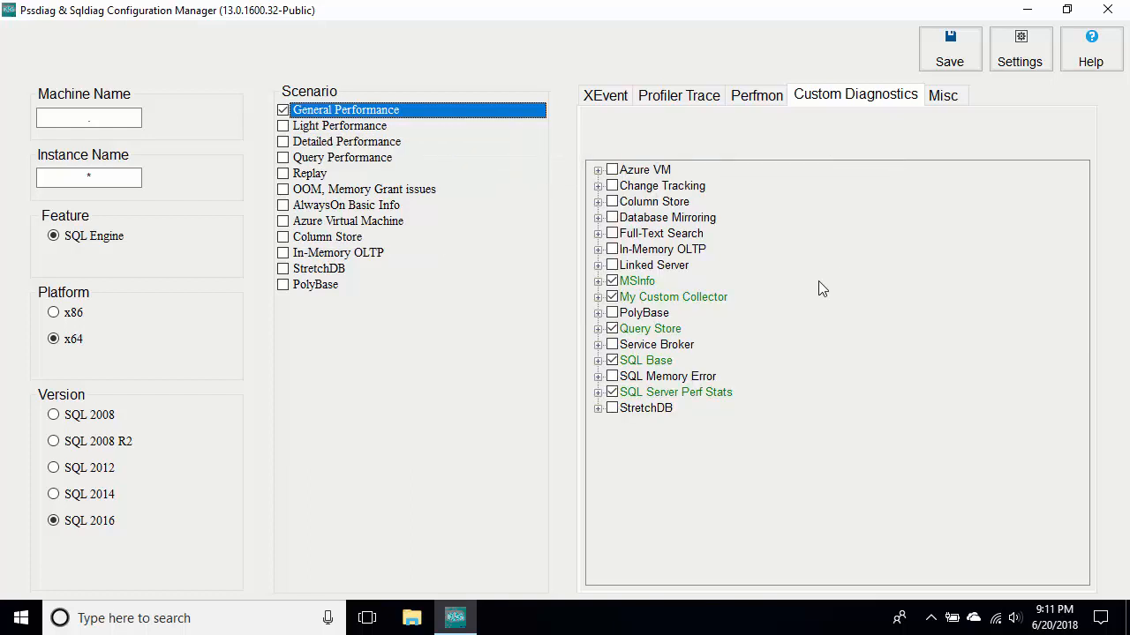
pyautogui.click(674, 250)
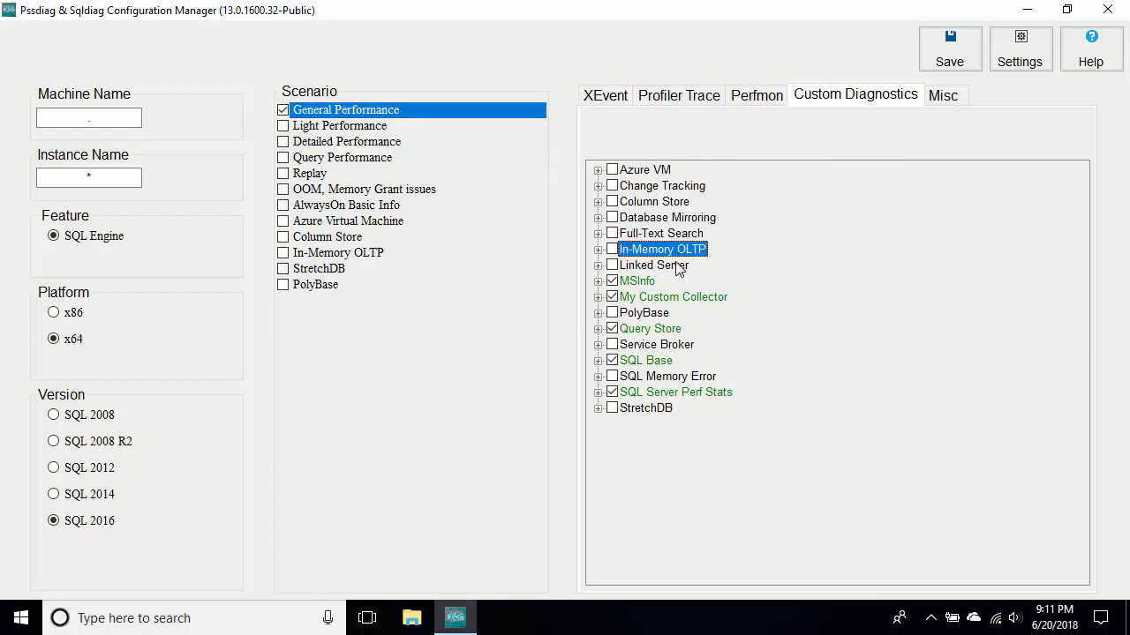
pyautogui.click(678, 267)
pyautogui.click(689, 345)
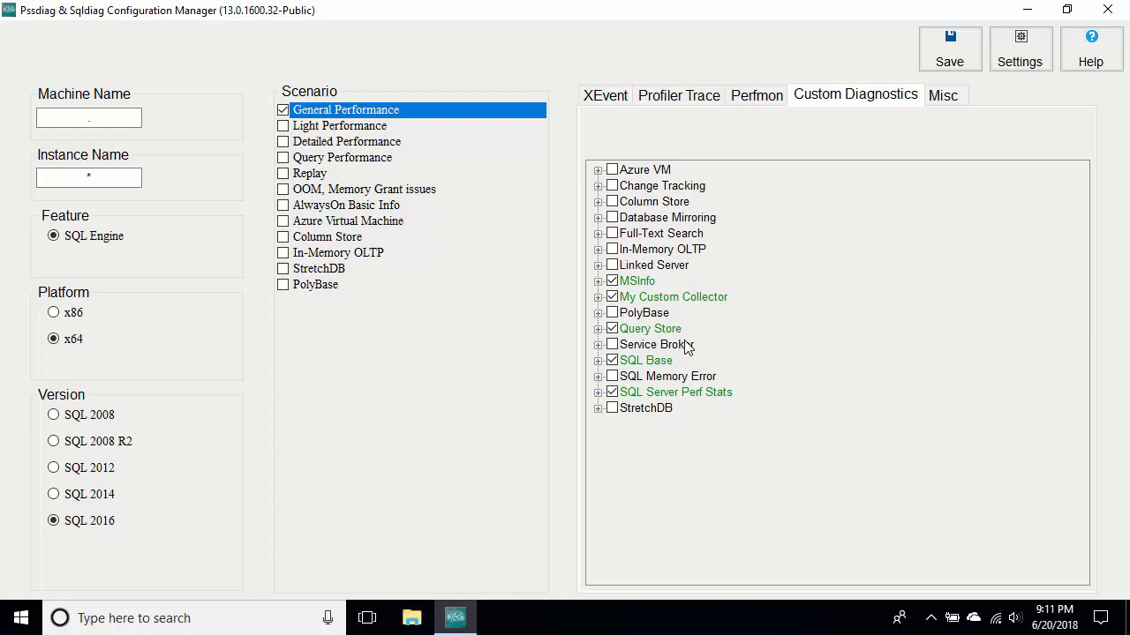
pyautogui.click(681, 381)
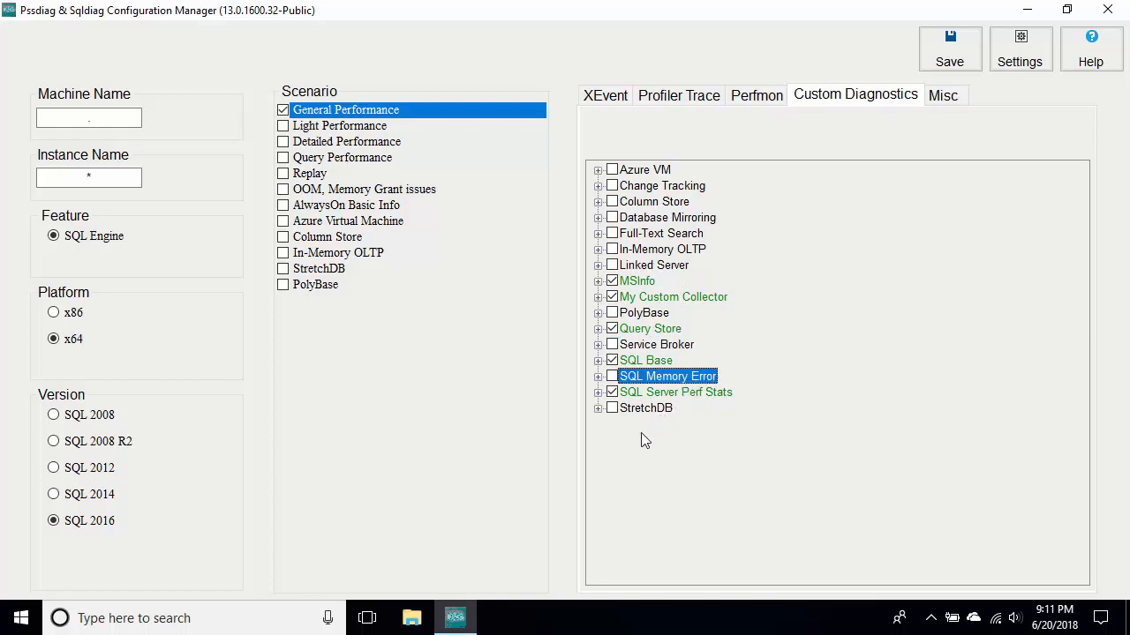
pyautogui.click(662, 218)
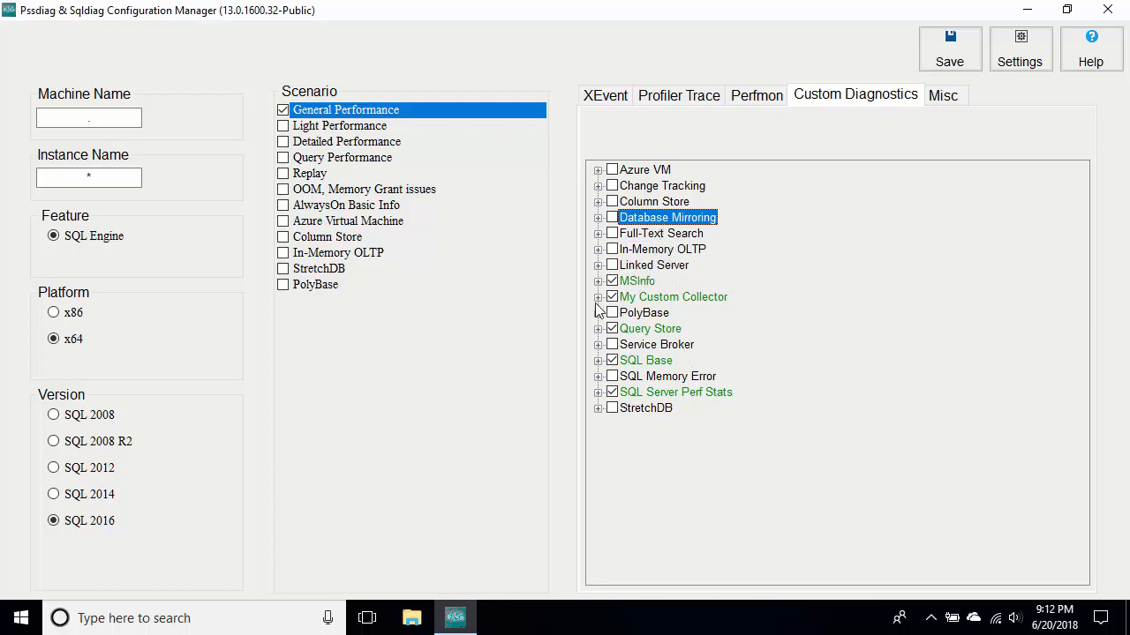
# Replace the General Performance scenario with OOM, Memory Grant issues to compare the selected custom diagnostics
pyautogui.click(282, 110)
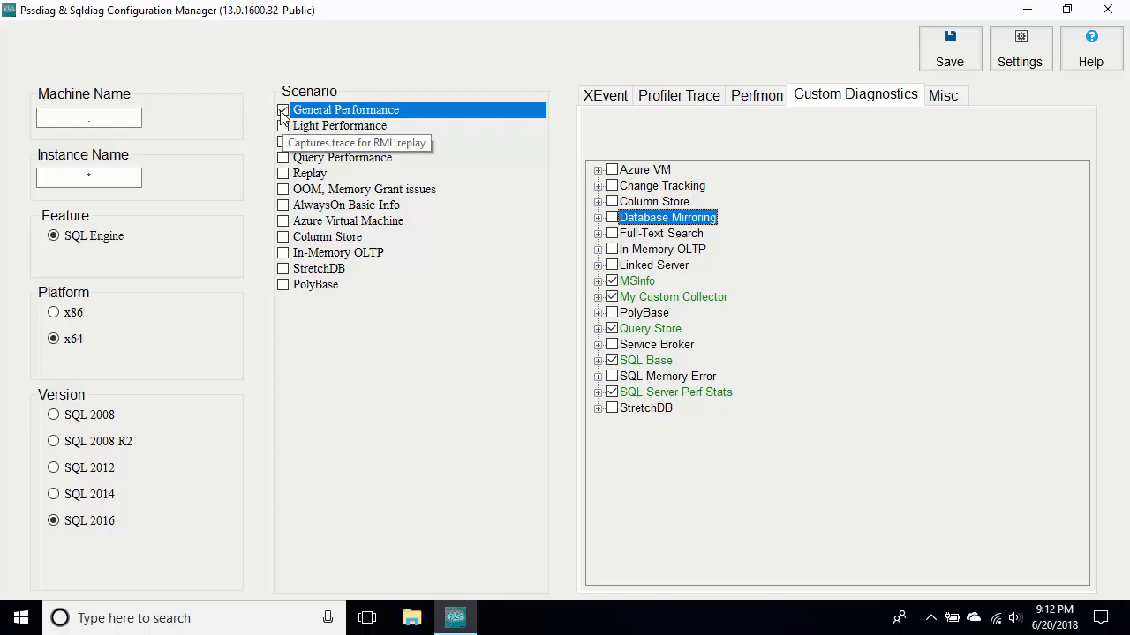
pyautogui.click(283, 189)
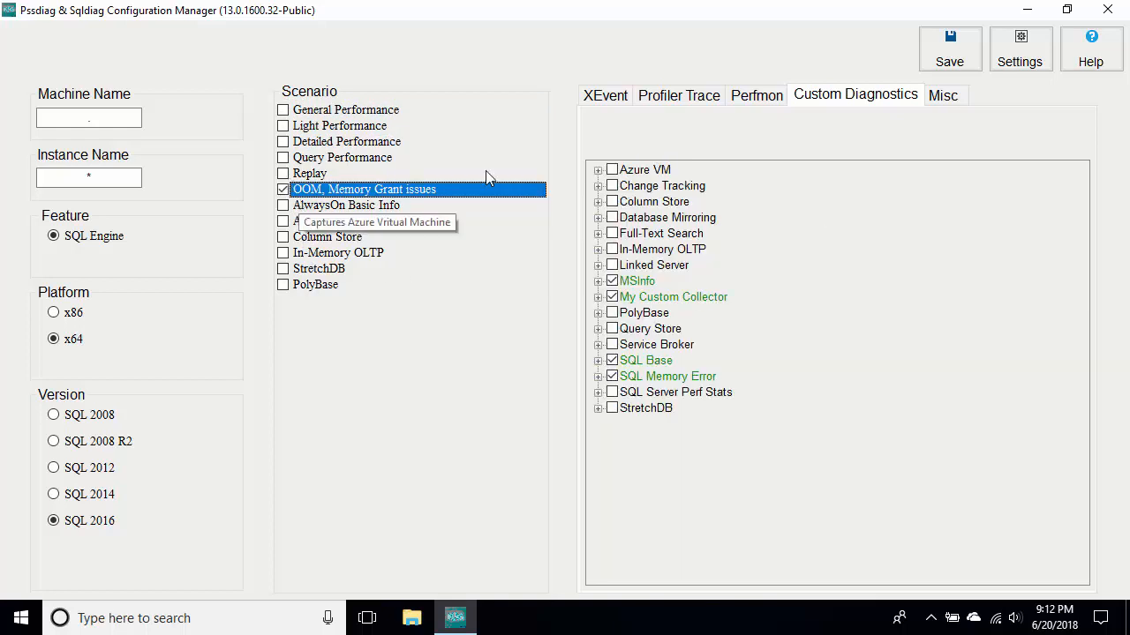
# Replace the OOM, Memory Grant issues scenario with Replay and view its XEvent categories
pyautogui.click(285, 190)
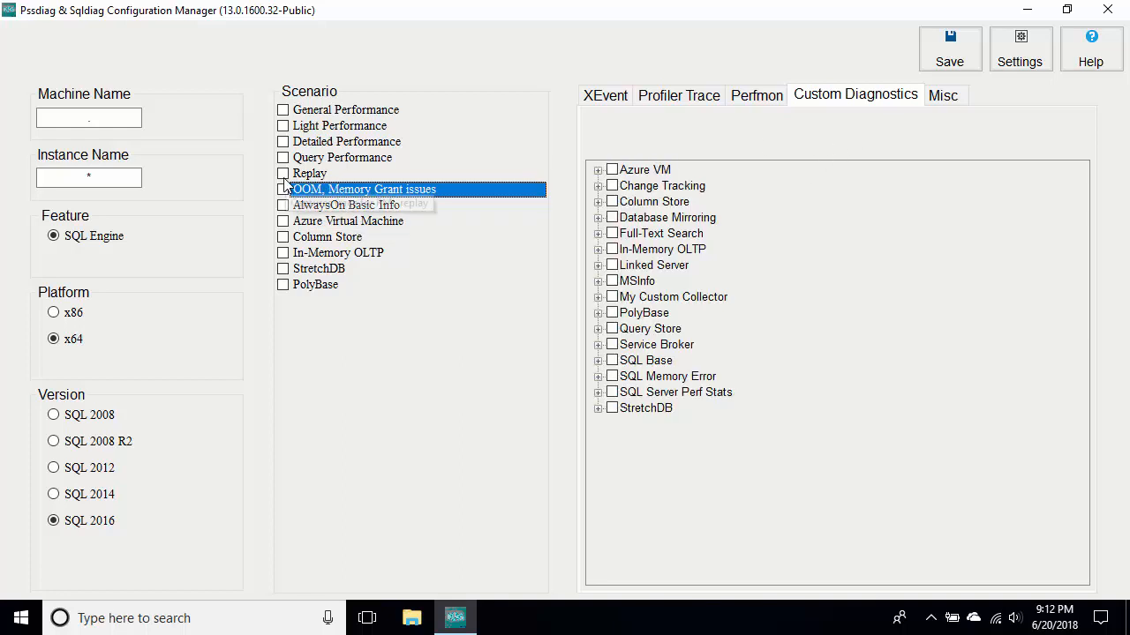
pyautogui.click(283, 173)
pyautogui.click(604, 95)
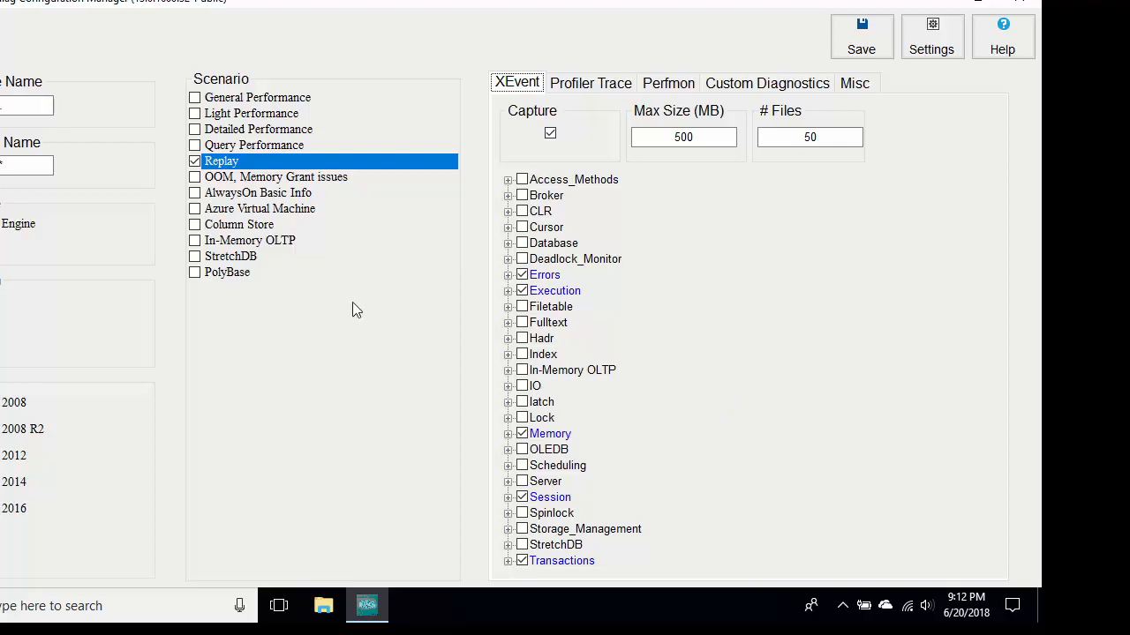
# Clear the Replay scenario and select OOM, Memory Grant issues
pyautogui.click(217, 162)
pyautogui.click(212, 180)
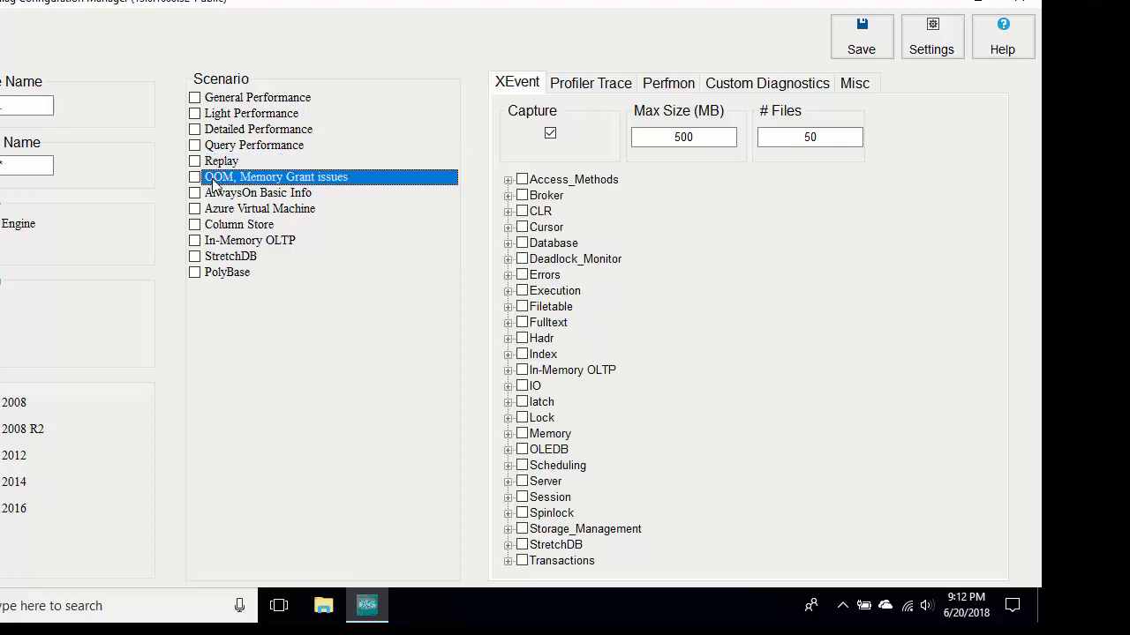
pyautogui.click(212, 180)
# Expand the Execution XEvent category and examine its events, including query_memory_grant_usage, then return to the start of the list
pyautogui.doubleClick(563, 293)
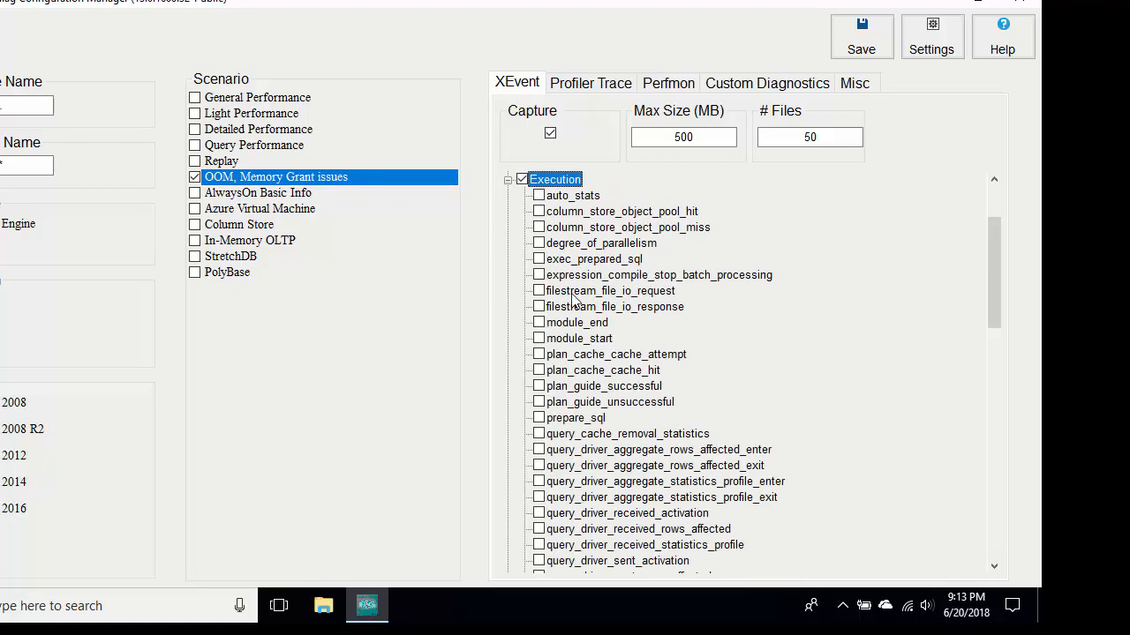
pyautogui.scroll(-8, 741, 340)
pyautogui.scroll(1, 738, 337)
pyautogui.click(623, 276)
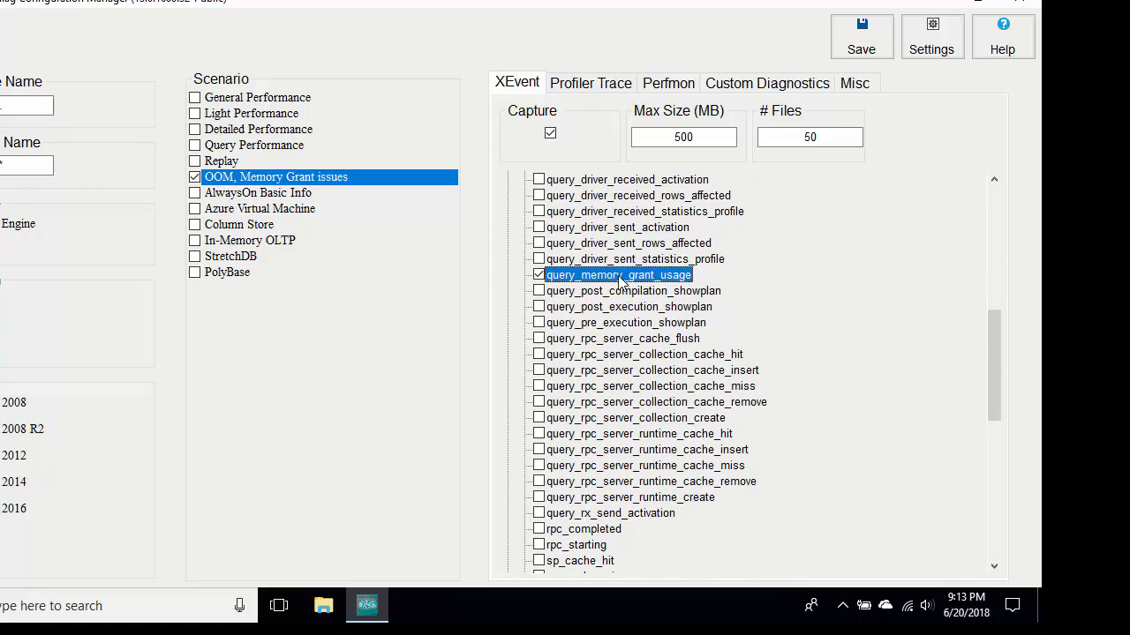
pyautogui.scroll(-3, 653, 300)
pyautogui.scroll(-5, 653, 300)
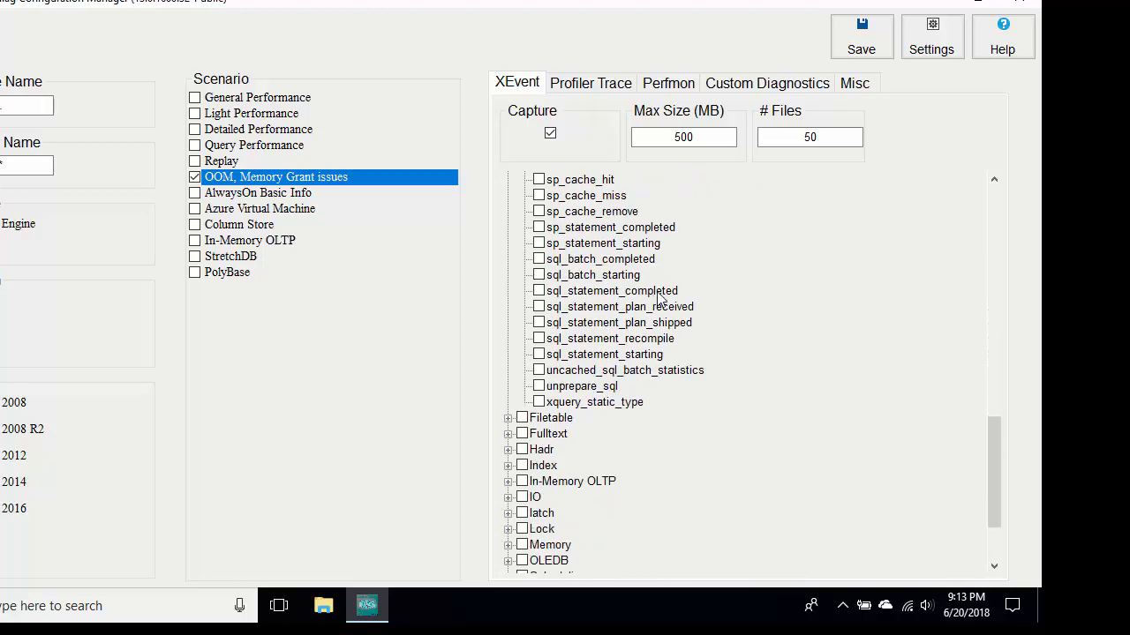
pyautogui.scroll(18, 653, 300)
# Examine the MSInfo, My Custom Collector, SQL Base and SQL Memory Error custom diagnostics of the OOM, Memory Grant issues scenario
pyautogui.click(758, 82)
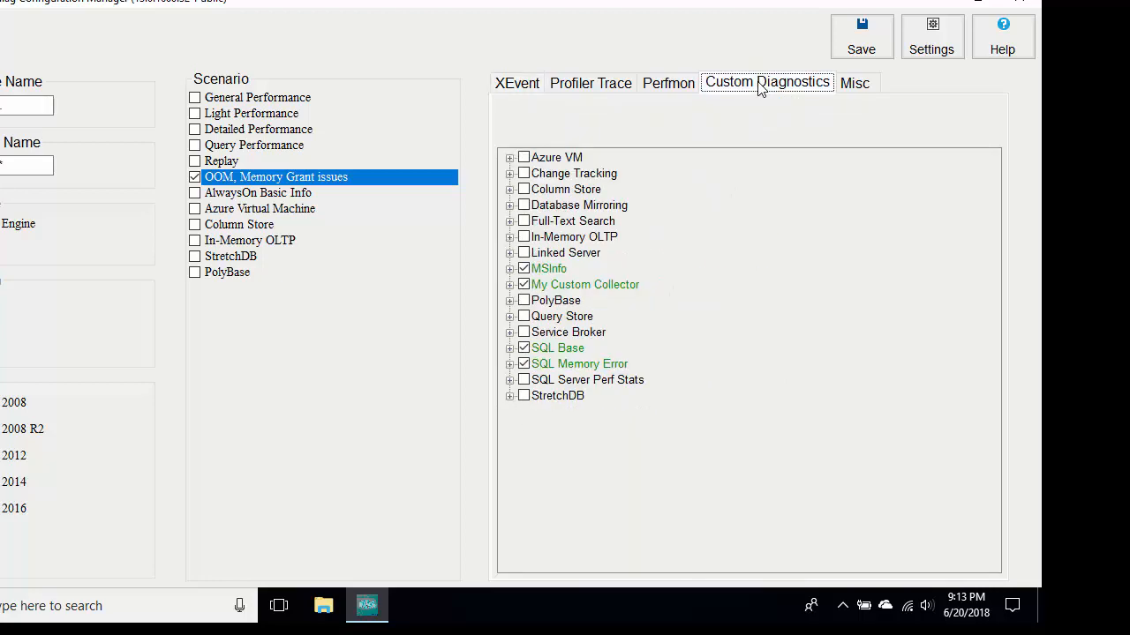
pyautogui.click(557, 271)
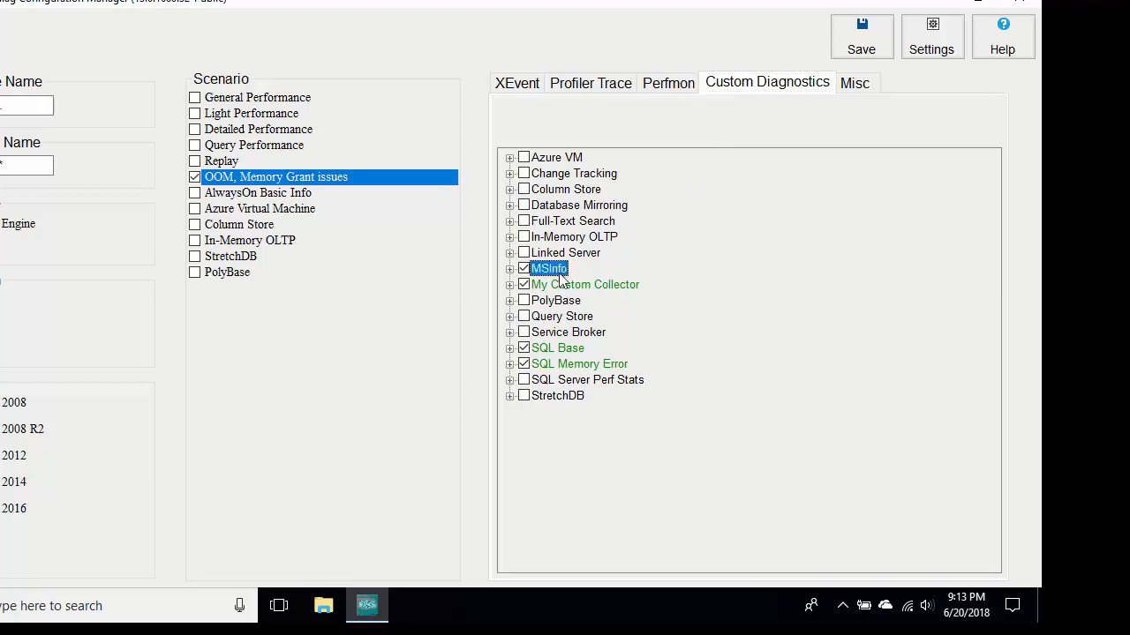
pyautogui.click(564, 283)
pyautogui.click(569, 345)
pyautogui.click(581, 363)
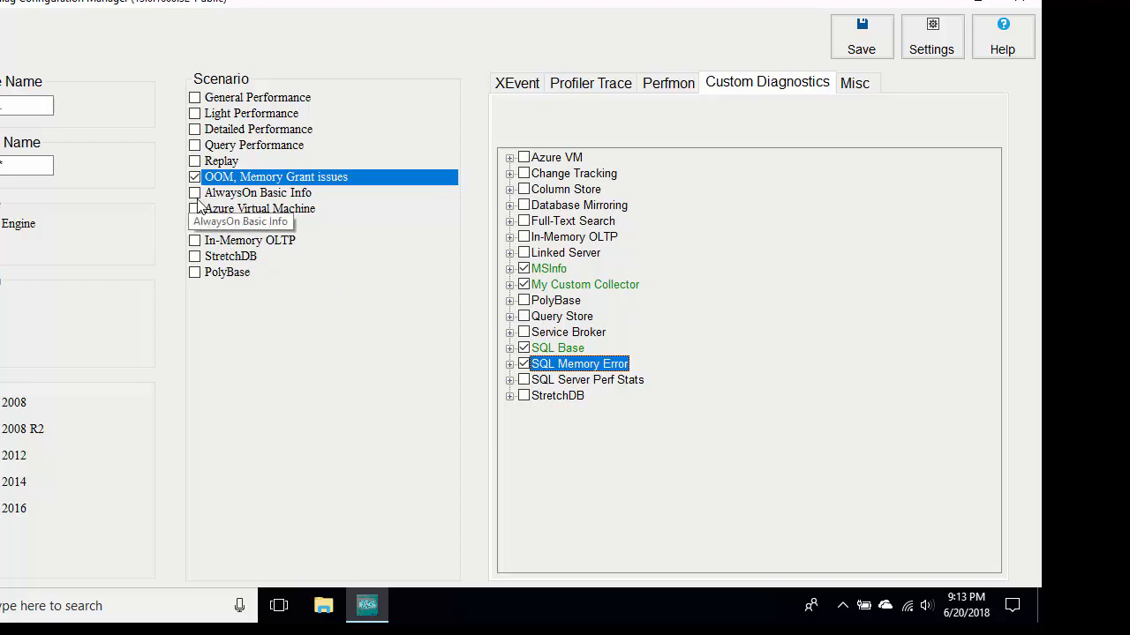
# Clear the OOM, Memory Grant issues scenario and select AlwaysOn Basic Info
pyautogui.press('space')
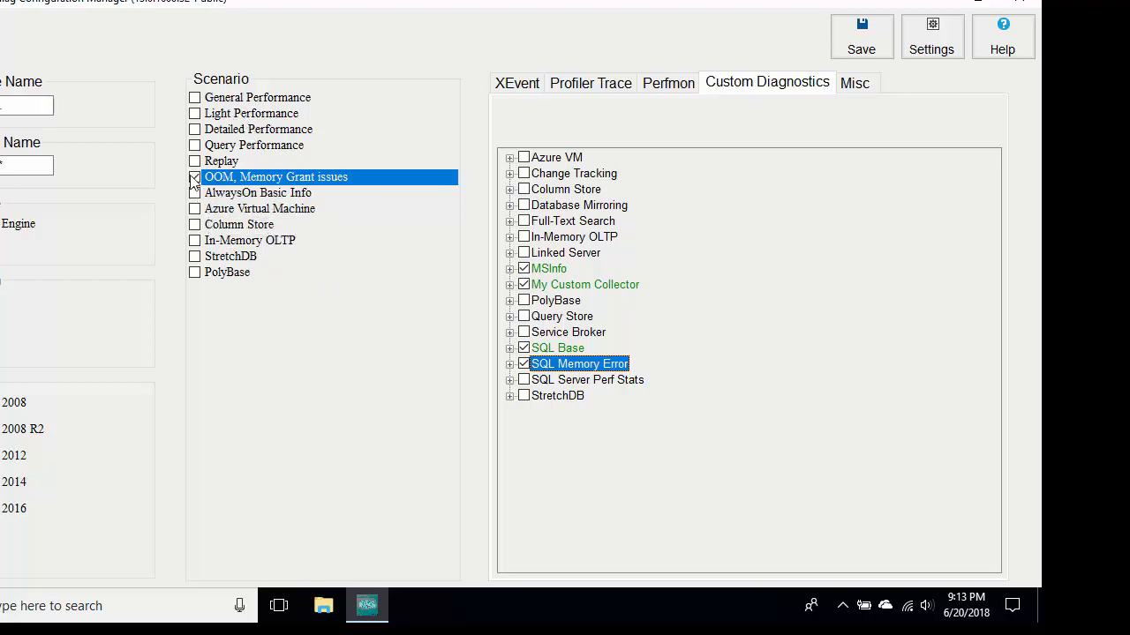
pyautogui.click(243, 199)
pyautogui.press('space')
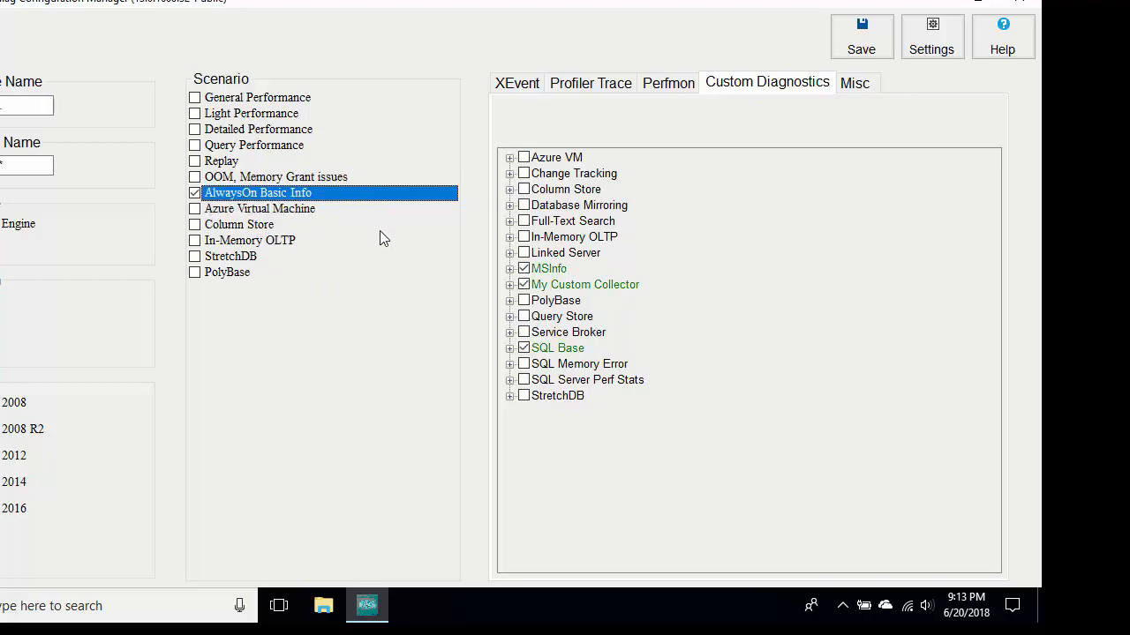
# Review the XEvent settings of AlwaysOn Basic Info and the collectors in its My Custom Collector, MSInfo and SQL Base custom diagnostics
pyautogui.click(512, 85)
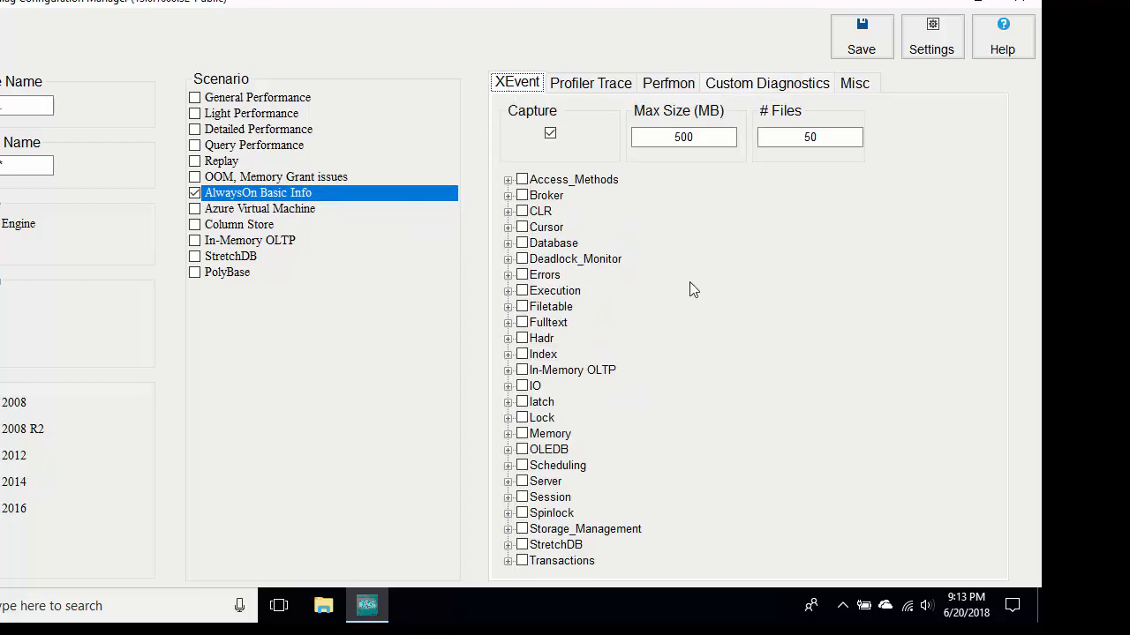
pyautogui.click(740, 85)
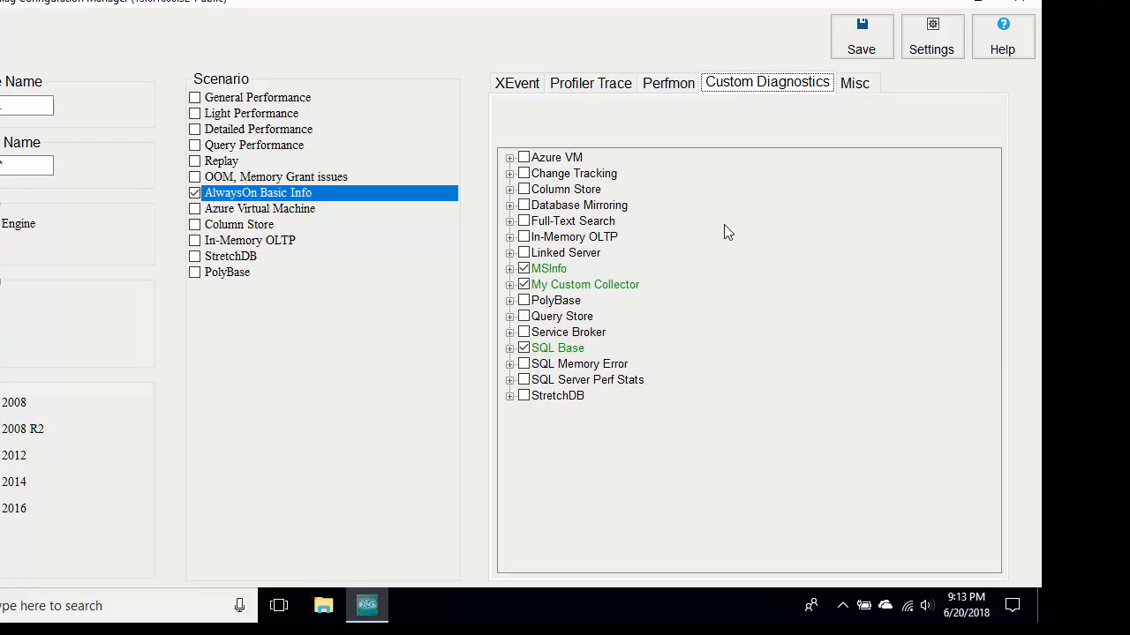
pyautogui.click(510, 285)
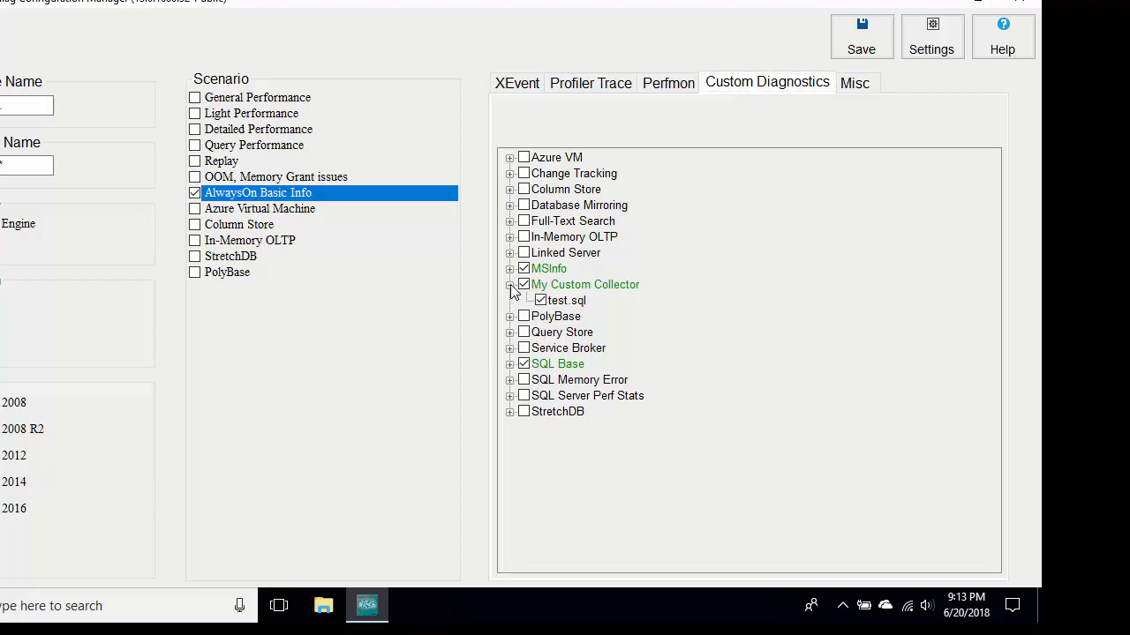
pyautogui.click(510, 285)
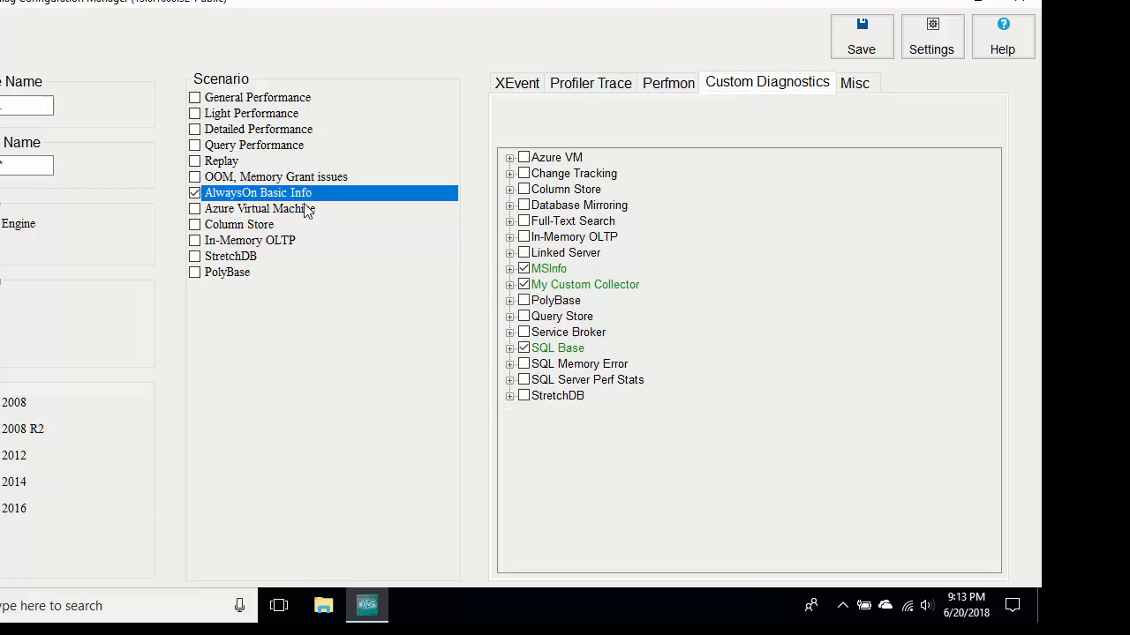
pyautogui.click(509, 269)
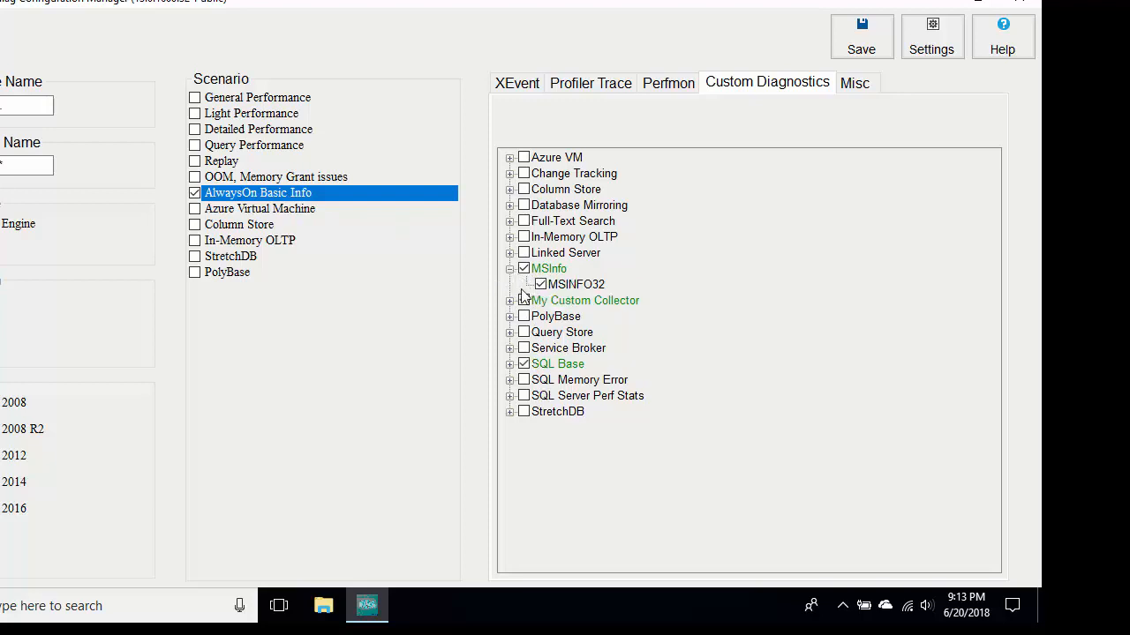
pyautogui.click(509, 365)
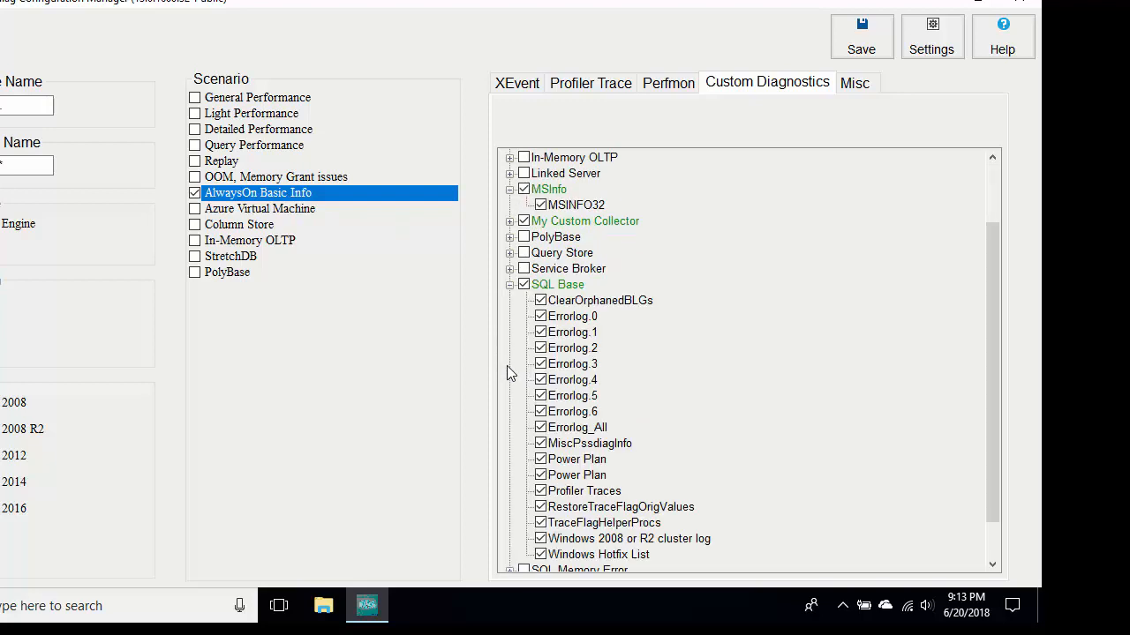
# Switch to the Azure Virtual Machine scenario to examine the collector in its Azure VM custom diagnostics, and clear the scenario again
pyautogui.click(235, 210)
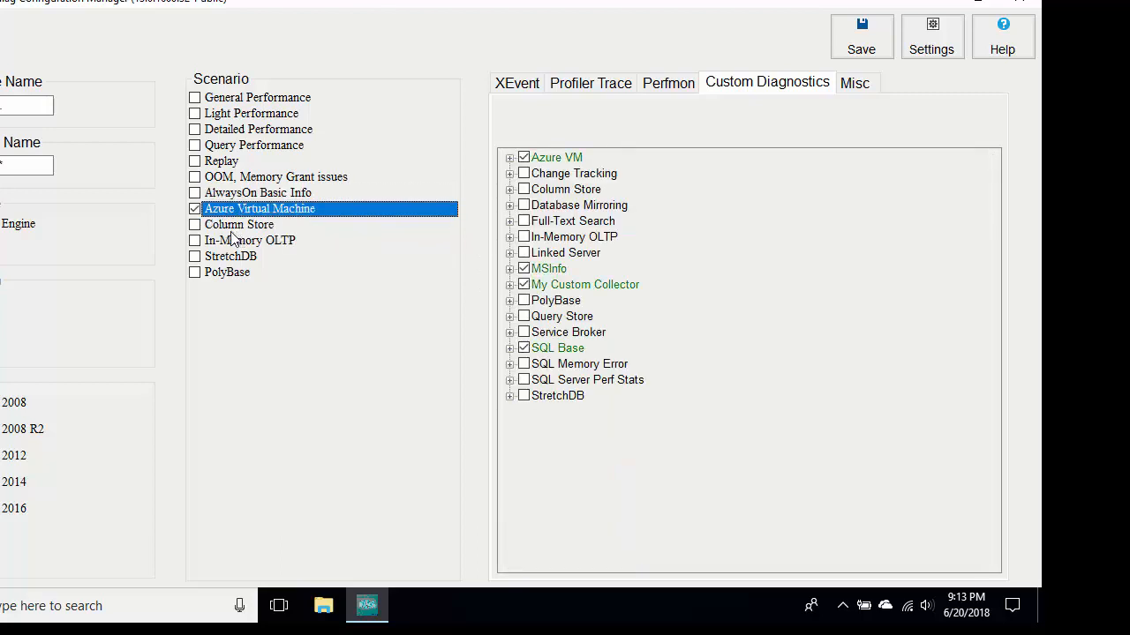
pyautogui.click(557, 157)
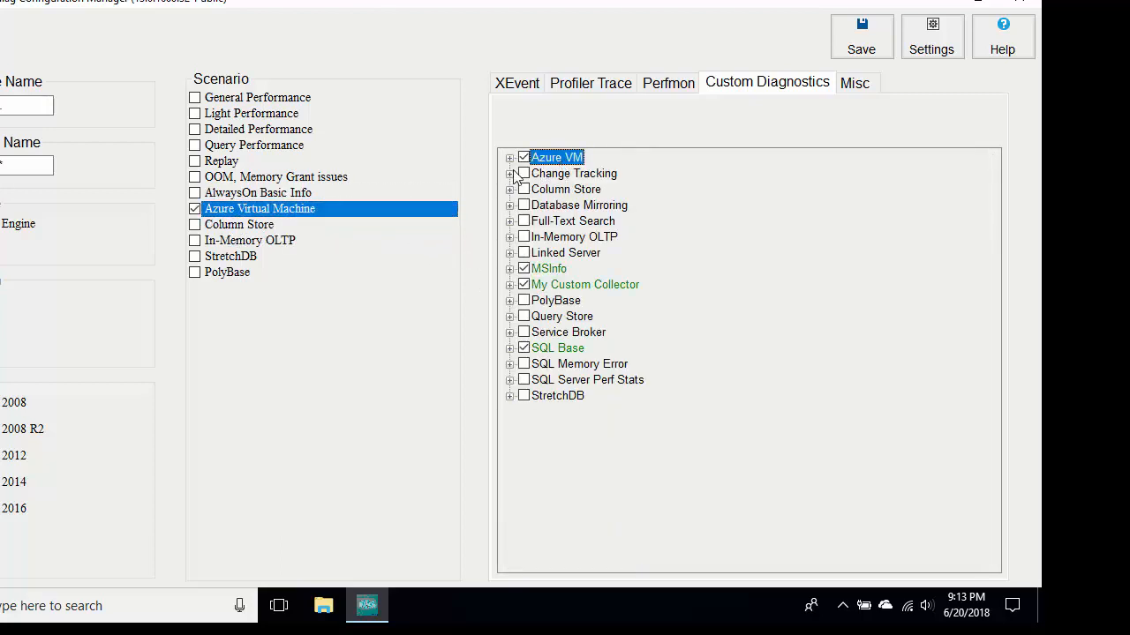
pyautogui.click(509, 158)
pyautogui.click(586, 176)
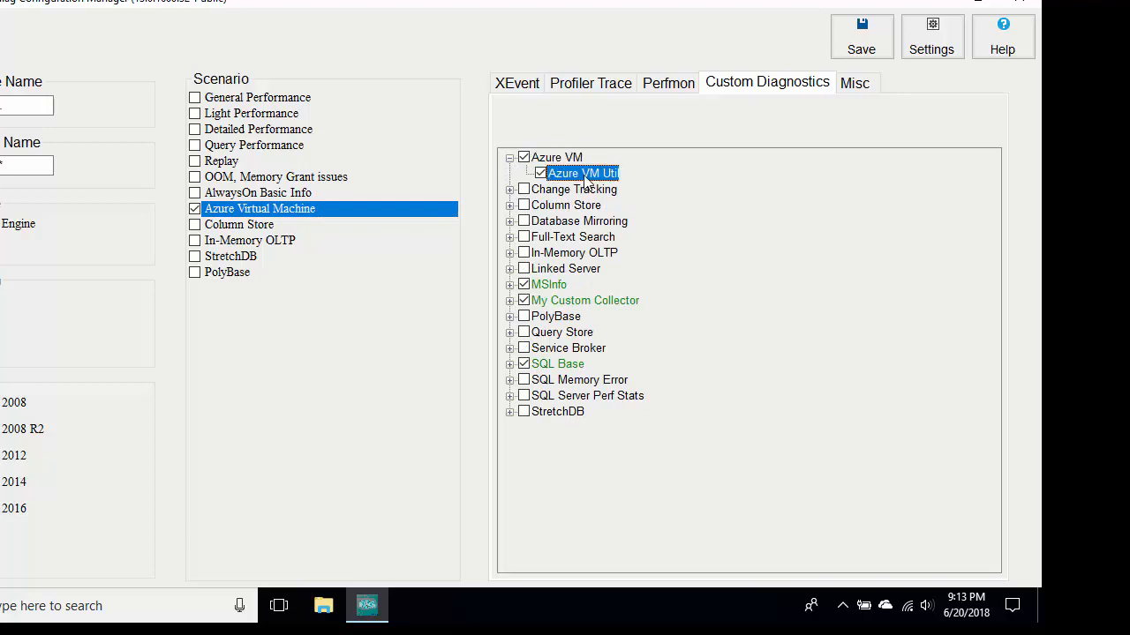
pyautogui.click(194, 209)
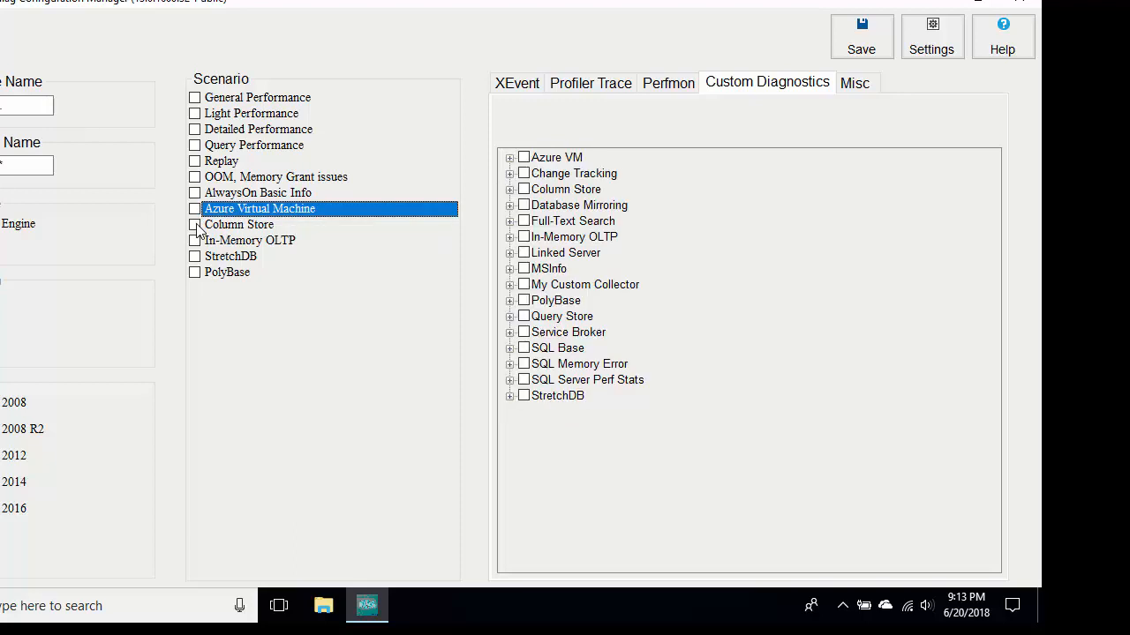
# Select the Column Store scenario to examine its custom diagnostics and XEvent settings, and clear the scenario again
pyautogui.click(195, 225)
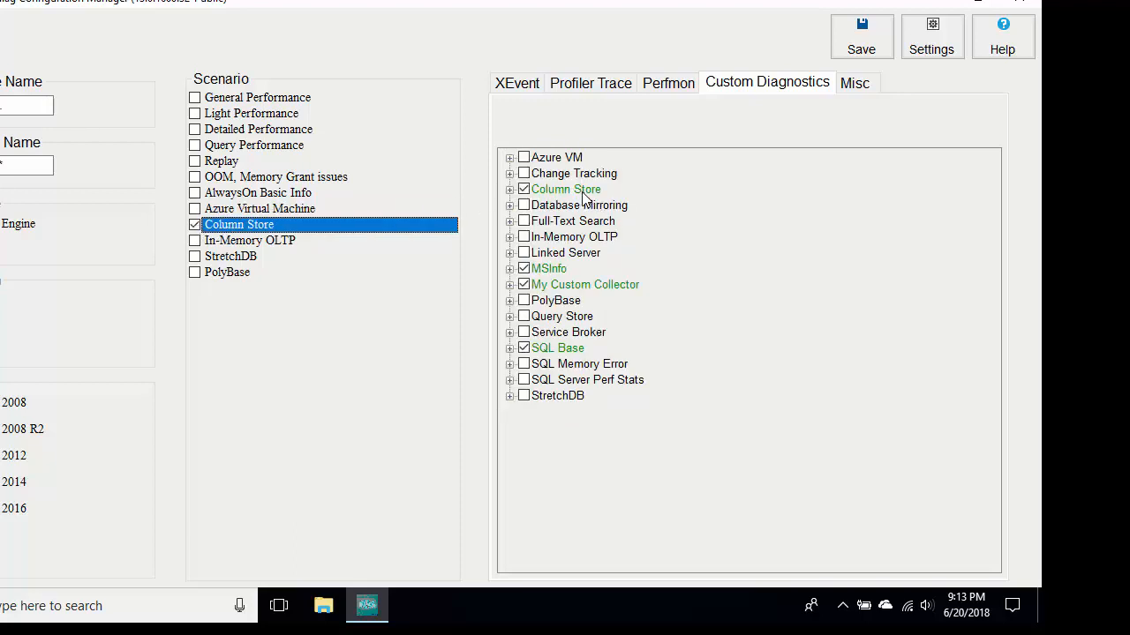
pyautogui.click(581, 192)
pyautogui.click(512, 89)
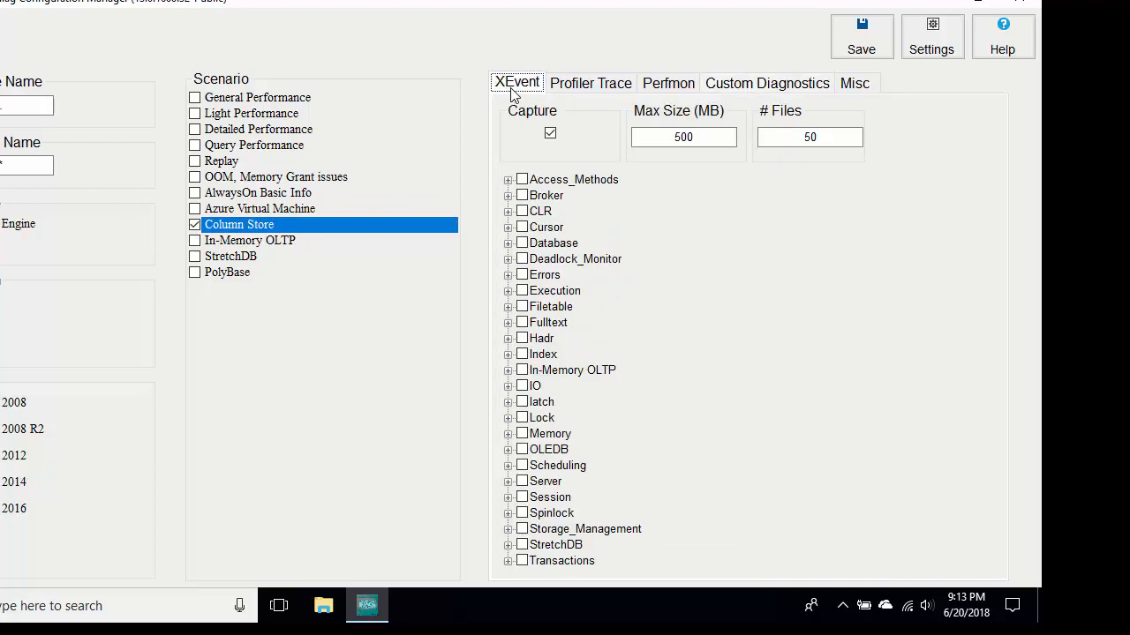
pyautogui.click(757, 86)
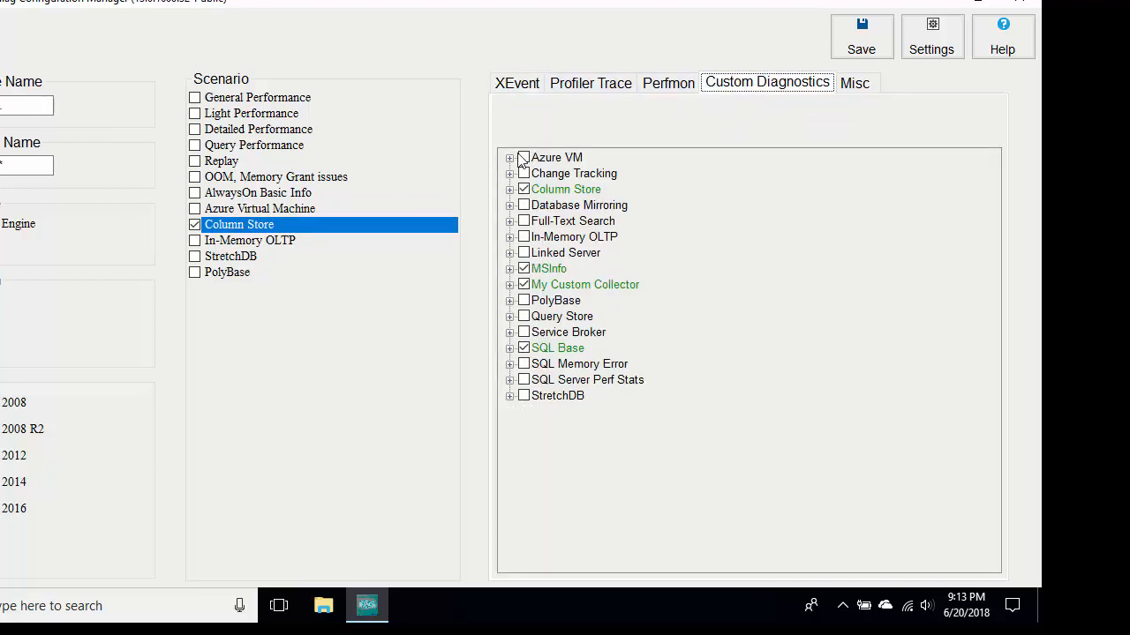
pyautogui.click(195, 225)
# Switch to the In-Memory OLTP scenario to examine its custom diagnostics, and clear the scenario again
pyautogui.click(195, 241)
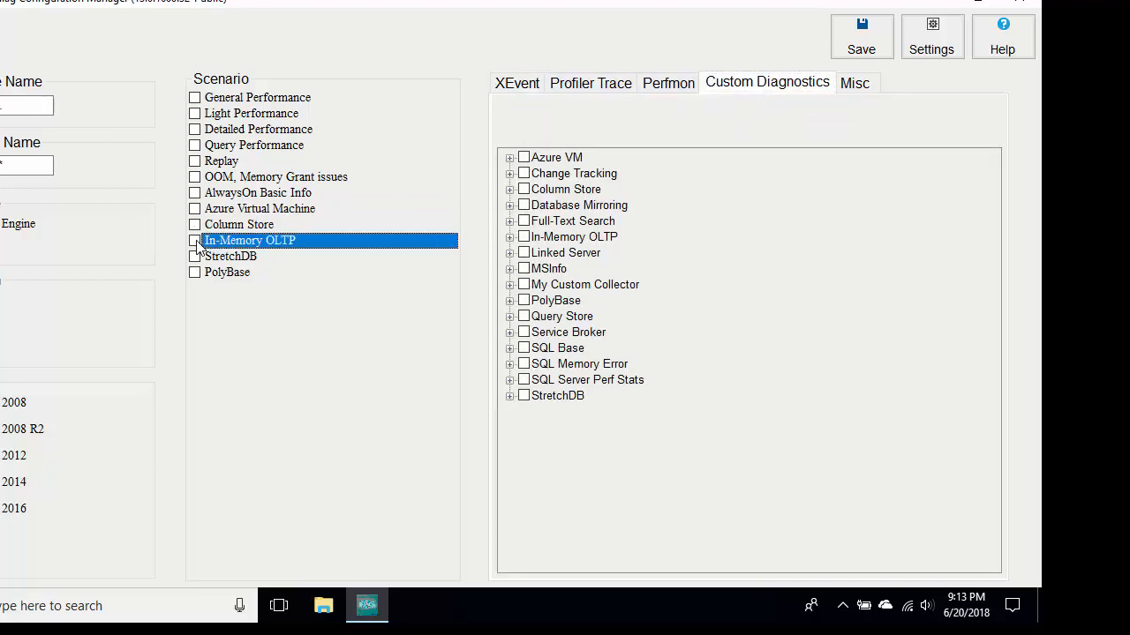
pyautogui.click(566, 237)
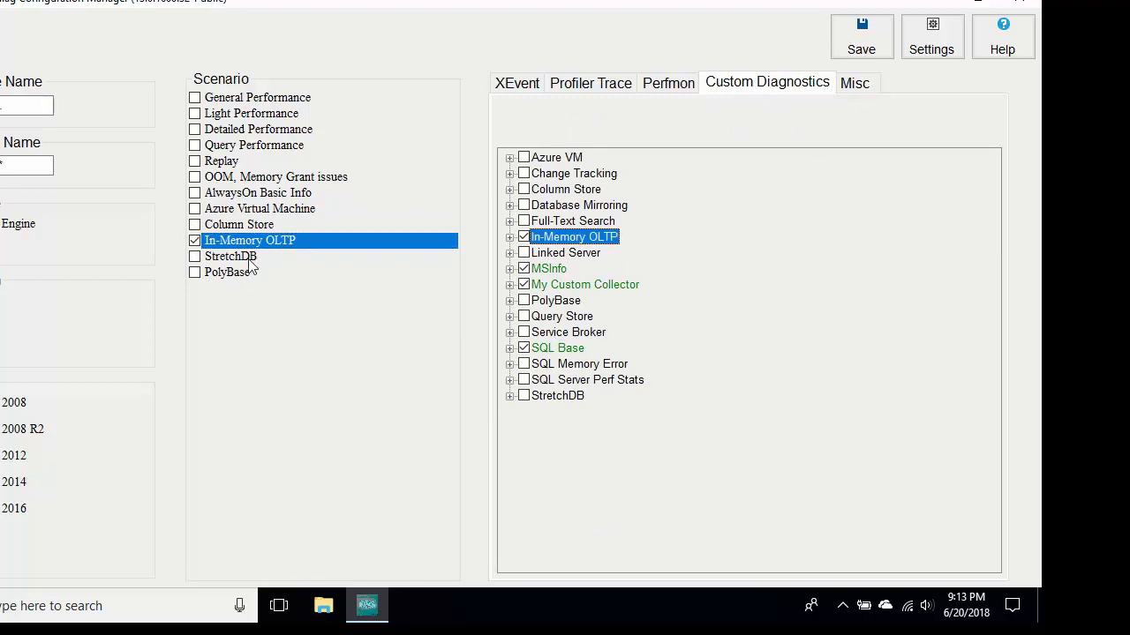
pyautogui.click(195, 241)
# Check the custom diagnostics of the StretchDB and PolyBase scenarios one after the other, clearing each scenario again
pyautogui.click(195, 257)
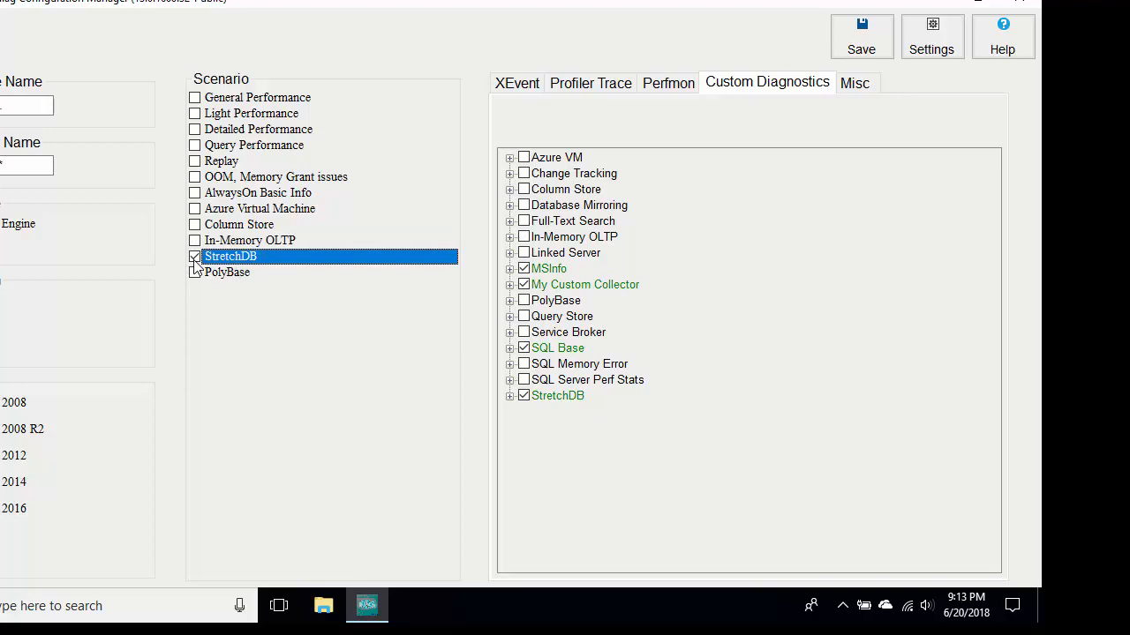
pyautogui.click(195, 259)
pyautogui.click(195, 273)
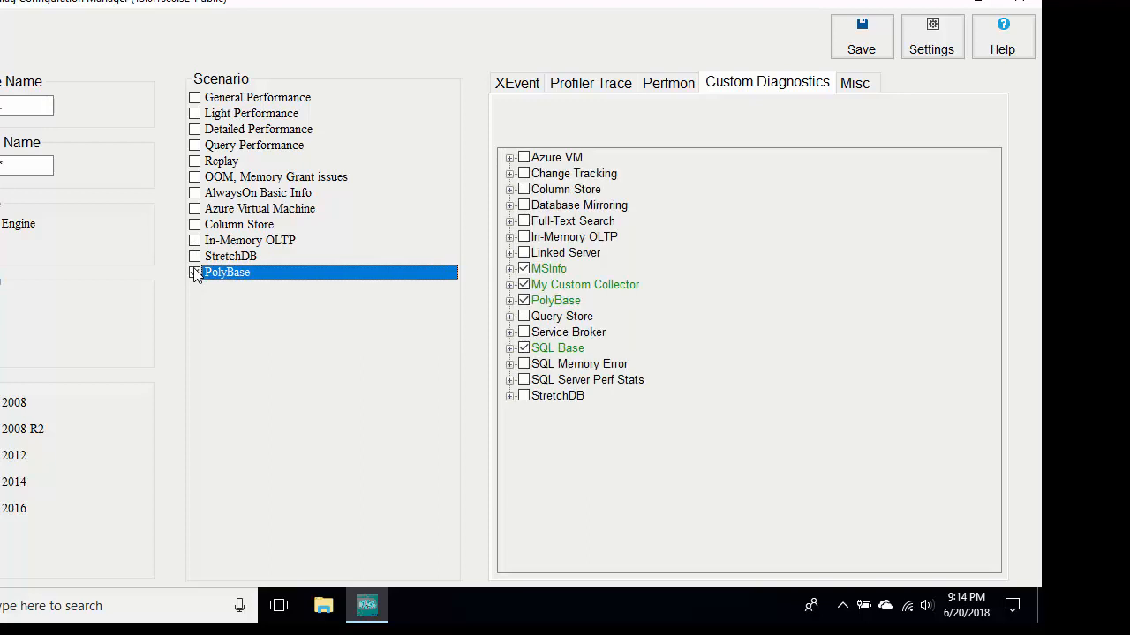
pyautogui.click(195, 272)
# Examine the event log, SQLDiag DMV and default output folder options, and look at the package save location without saving
pyautogui.click(849, 90)
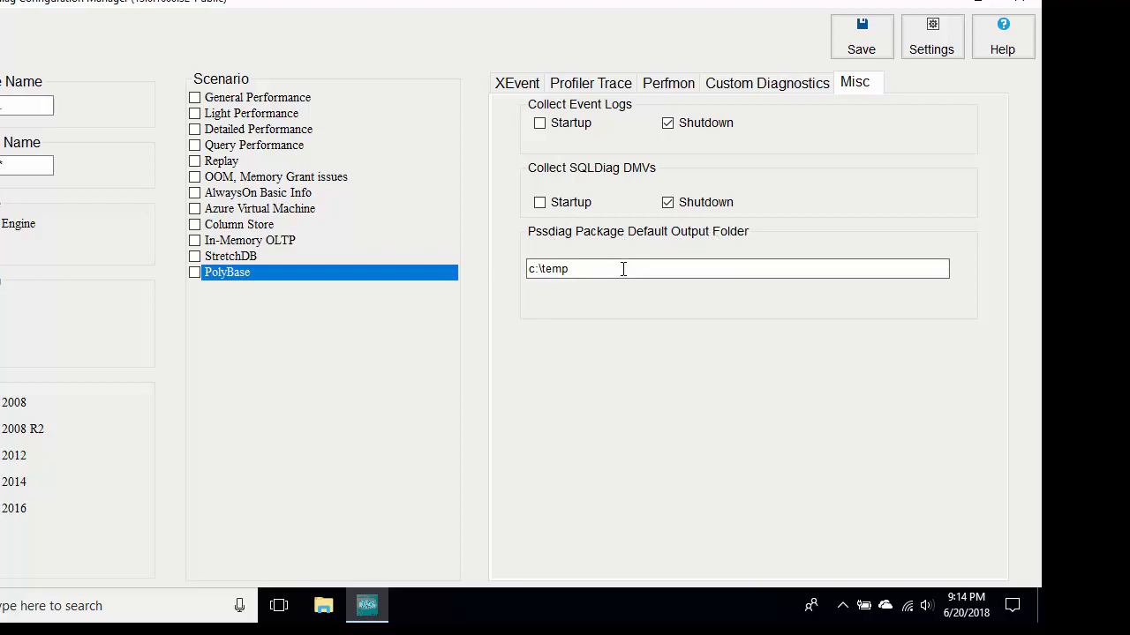
pyautogui.click(669, 271)
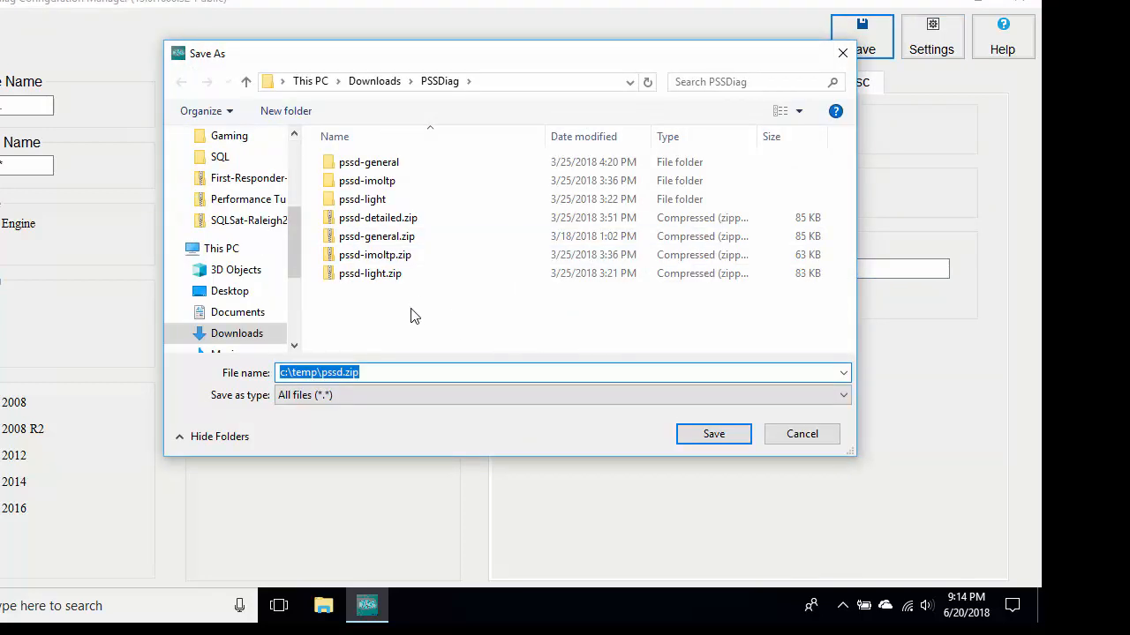
pyautogui.click(803, 446)
# Select the General Performance scenario and save the package as pssd-general.zip in the PSSDiag folder, overwriting the existing file
pyautogui.click(229, 98)
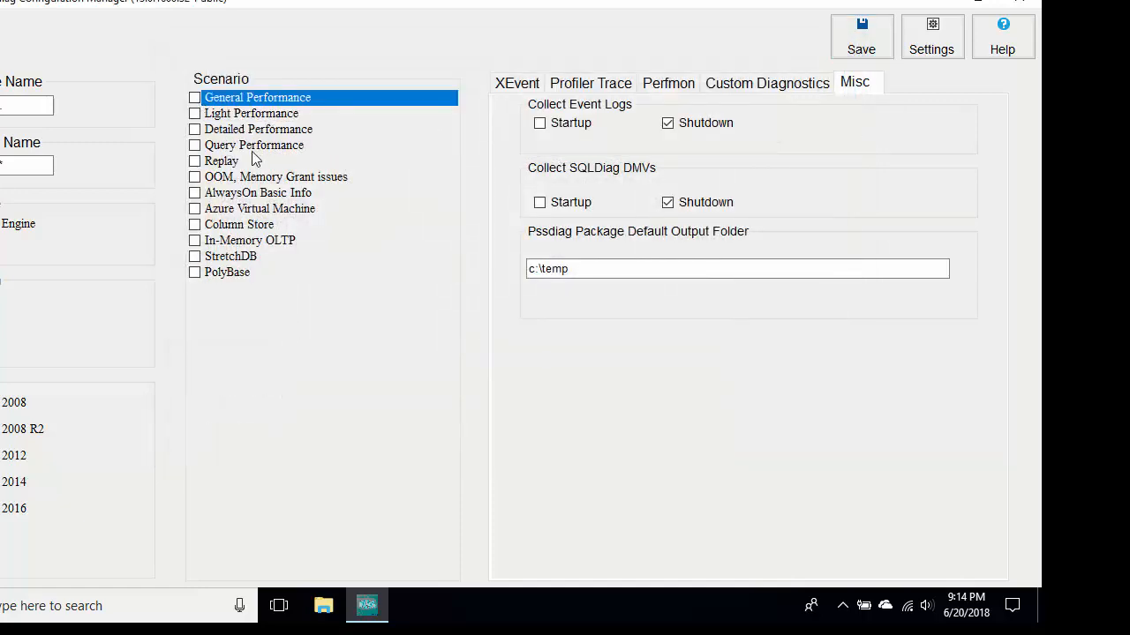
pyautogui.press('space')
pyautogui.click(849, 45)
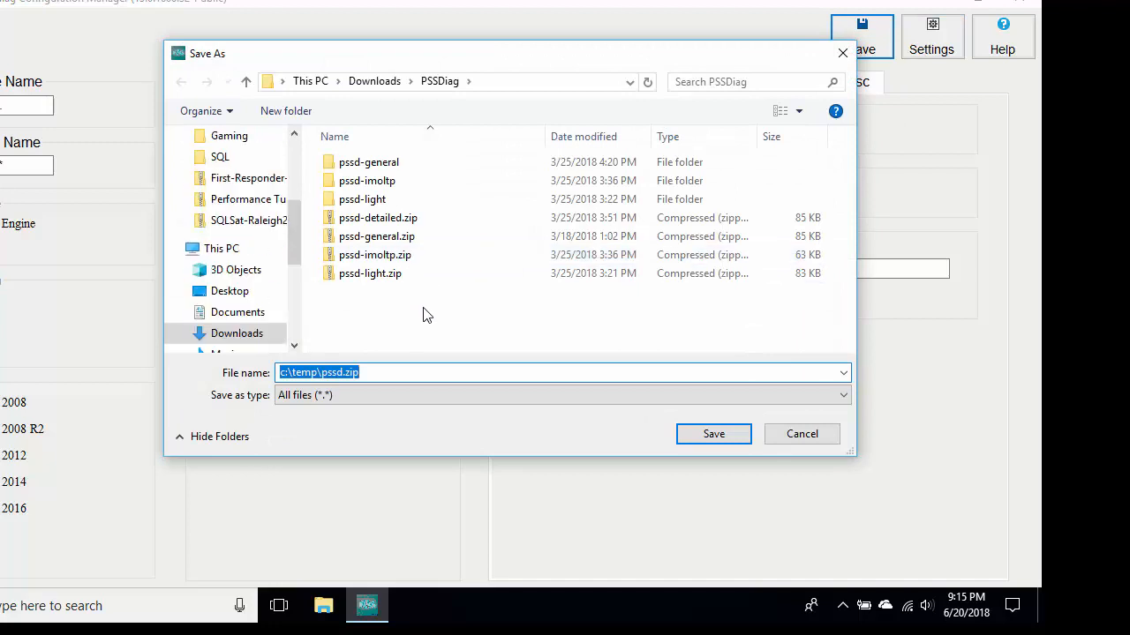
pyautogui.click(395, 237)
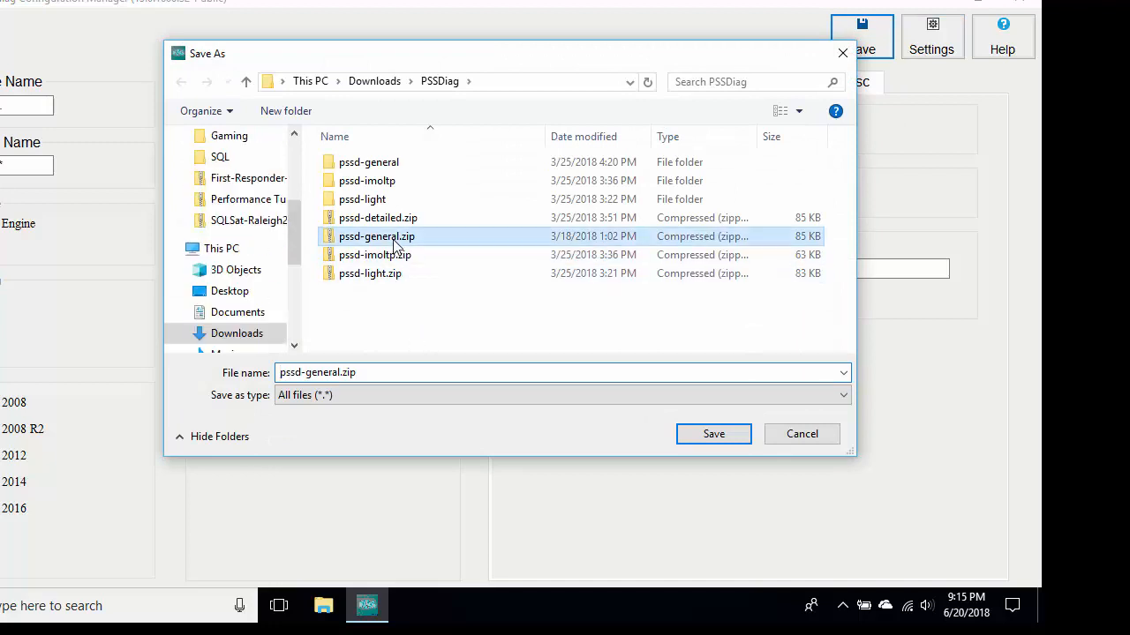
pyautogui.click(368, 374)
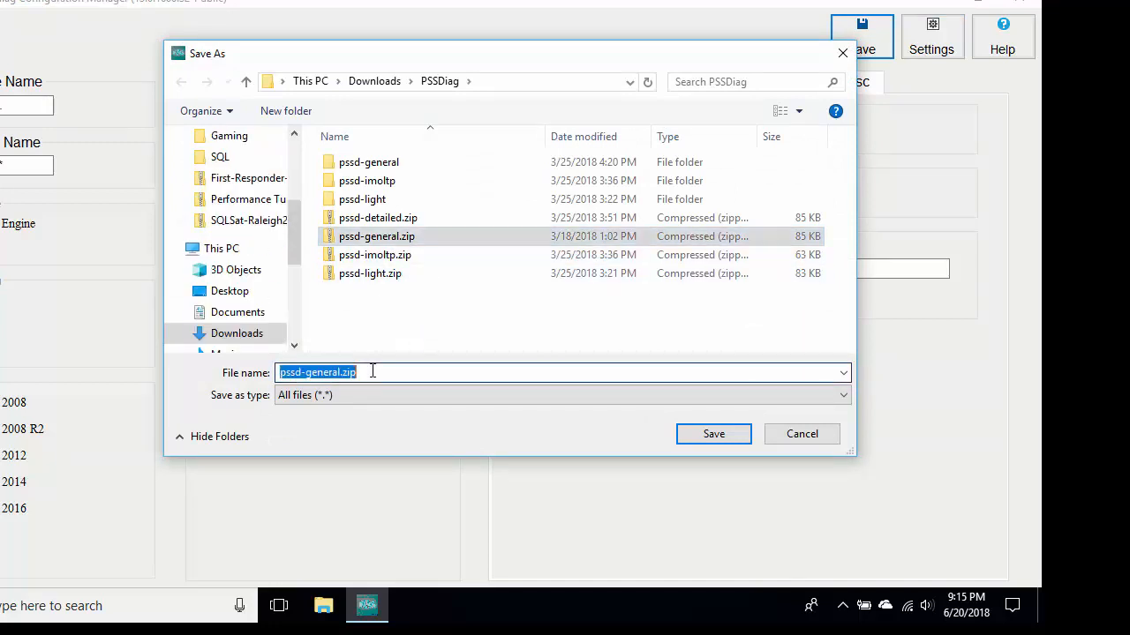
pyautogui.click(713, 434)
pyautogui.click(522, 299)
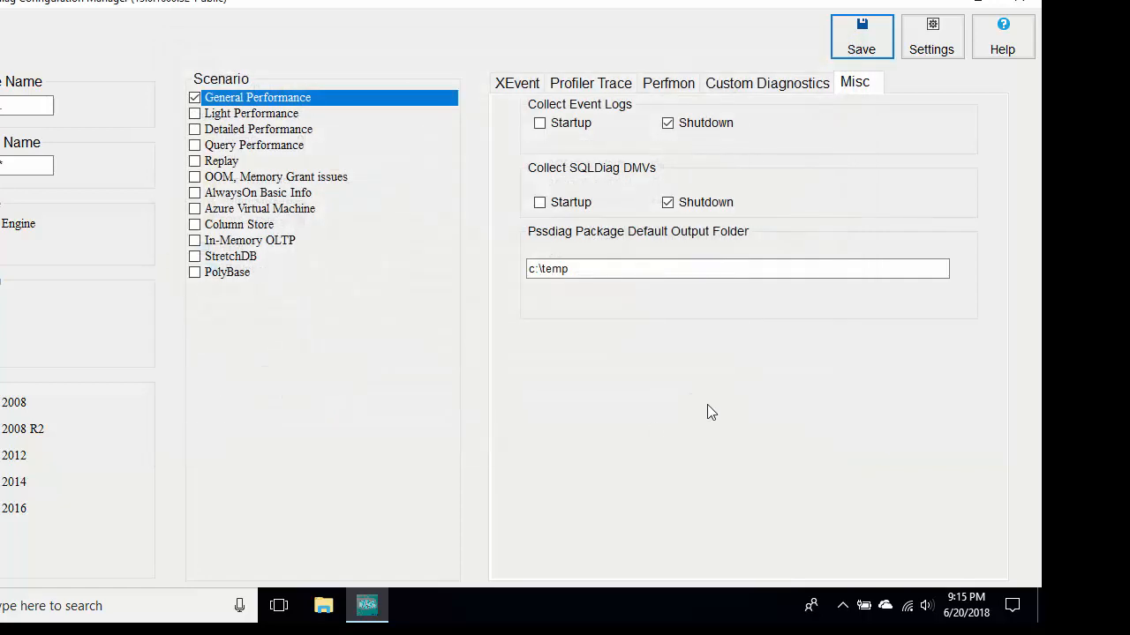